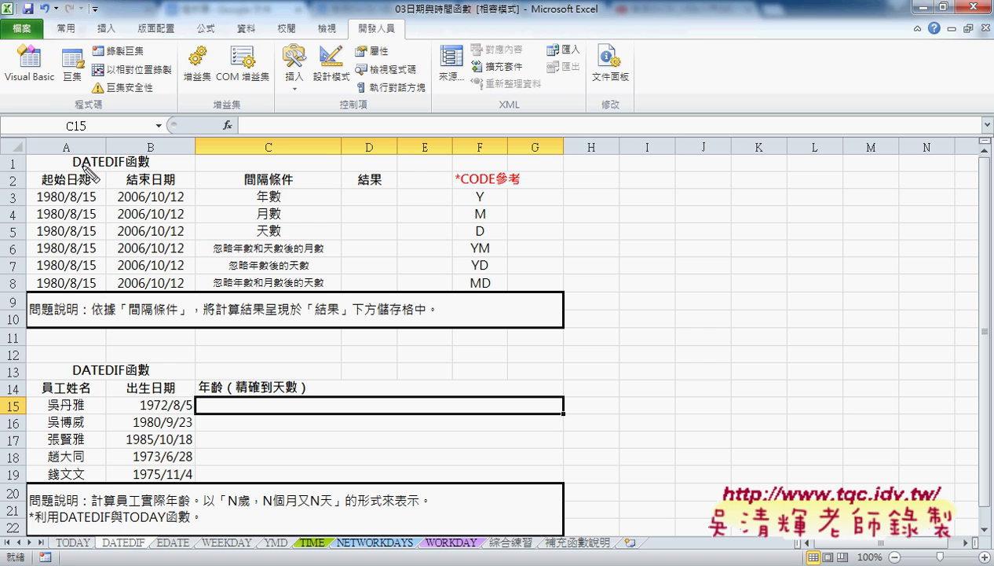
# Mark up the sheet and review the first employee's birth date, then clear the marks.
pyautogui.moveTo(79, 167); pyautogui.dragTo(103, 166)
pyautogui.moveTo(481, 284); pyautogui.dragTo(496, 297)
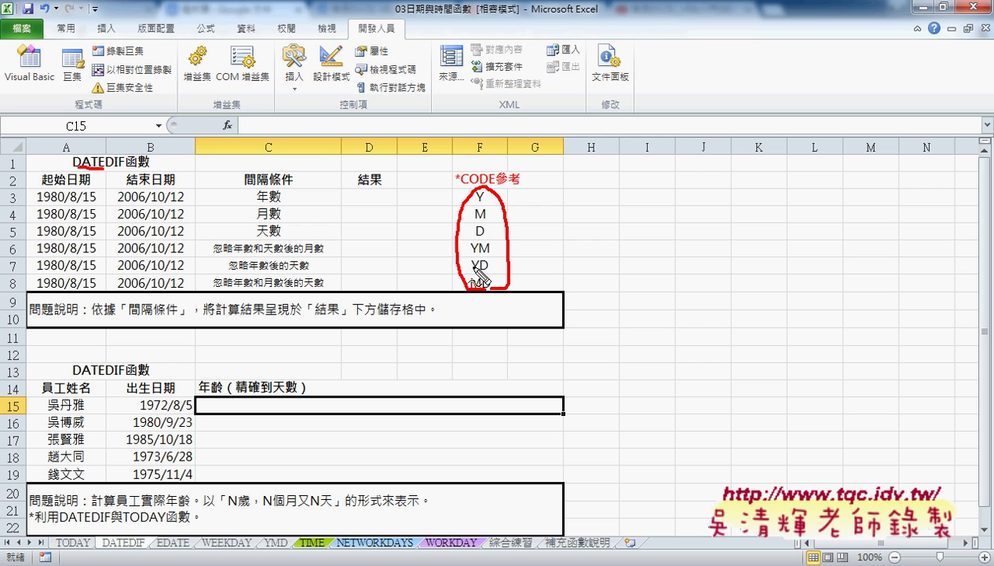
pyautogui.moveTo(486, 280); pyautogui.dragTo(478, 292)
pyautogui.press('Escape')
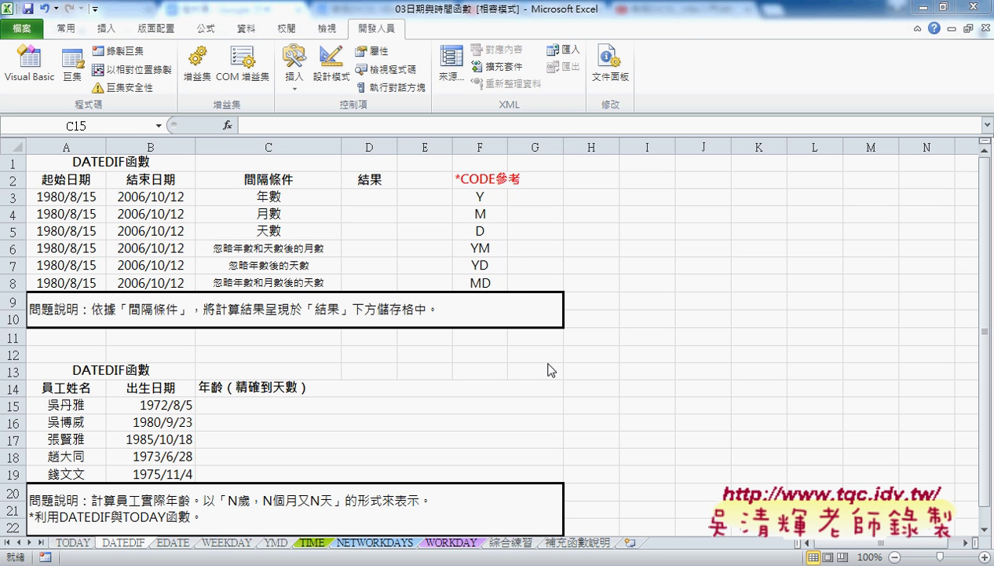
pyautogui.click(154, 409)
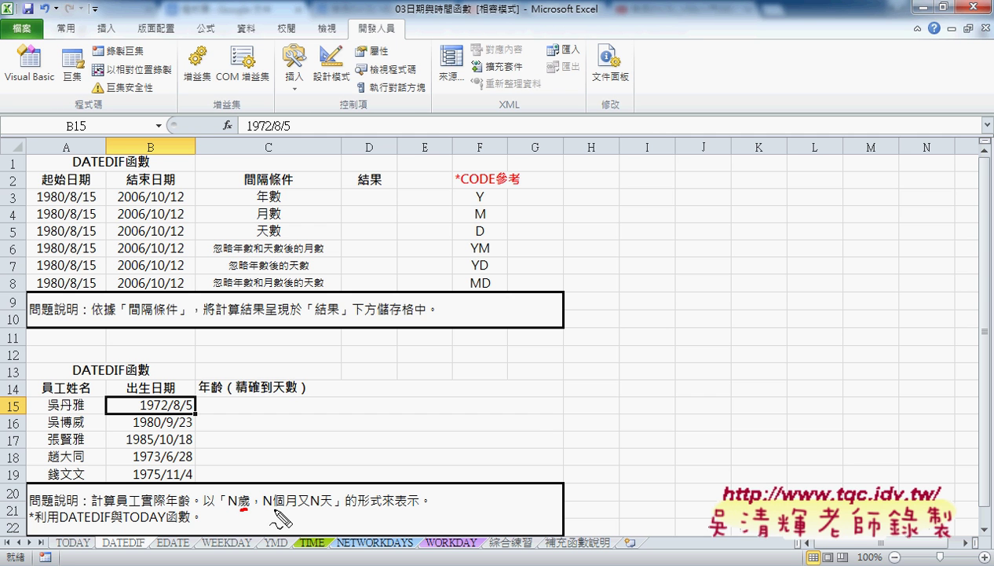
pyautogui.moveTo(277, 509); pyautogui.dragTo(333, 510)
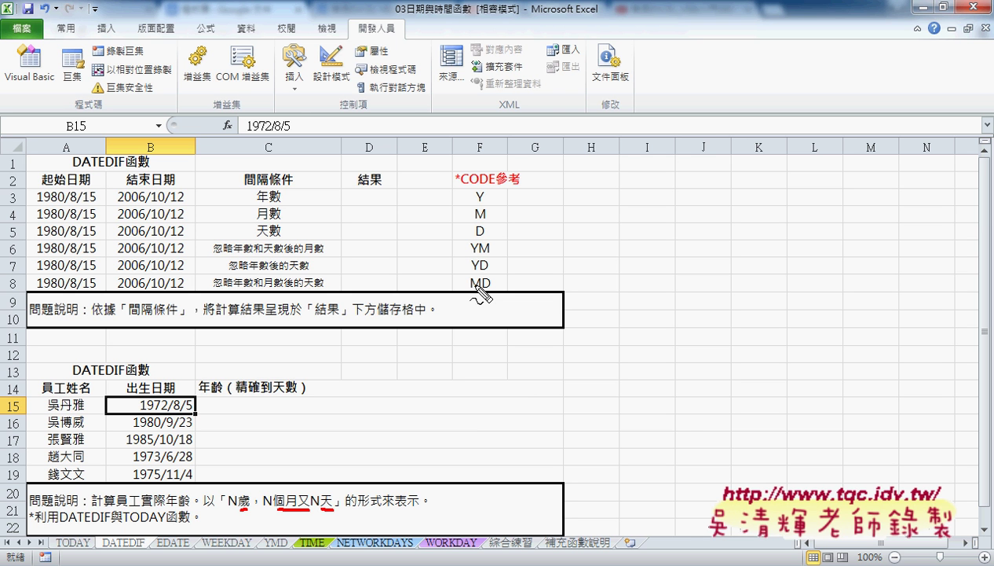
pyautogui.press('Escape')
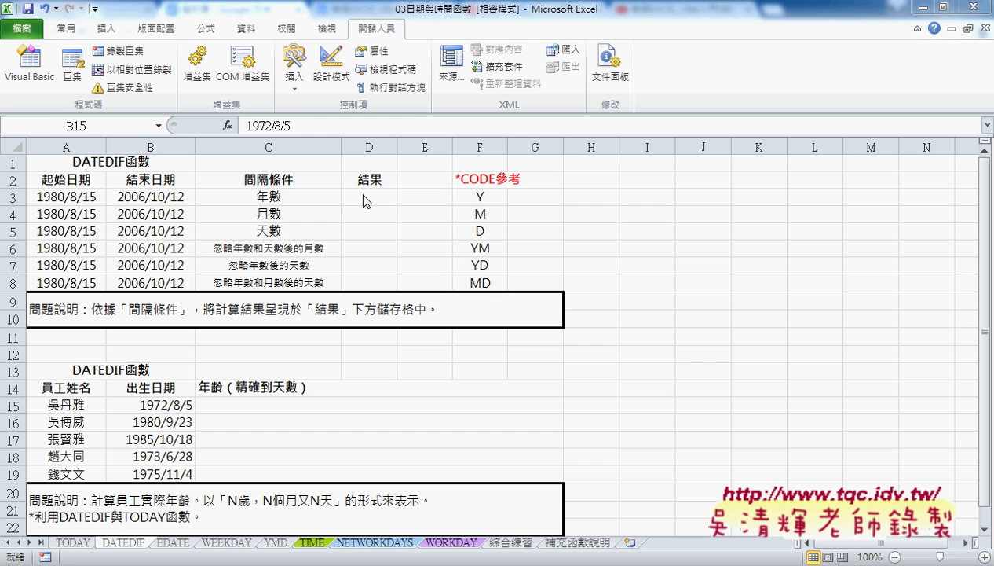
# Enter =DATEDIF(A3,B3,"Y") in D3 so it returns 26 years.
pyautogui.click(375, 197)
pyautogui.click(250, 122)
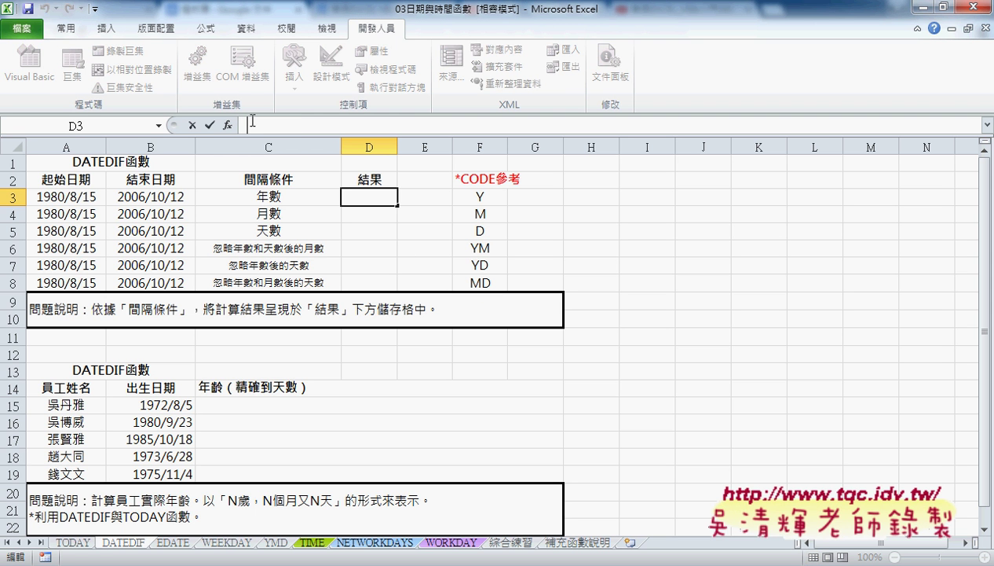
pyautogui.write('=')
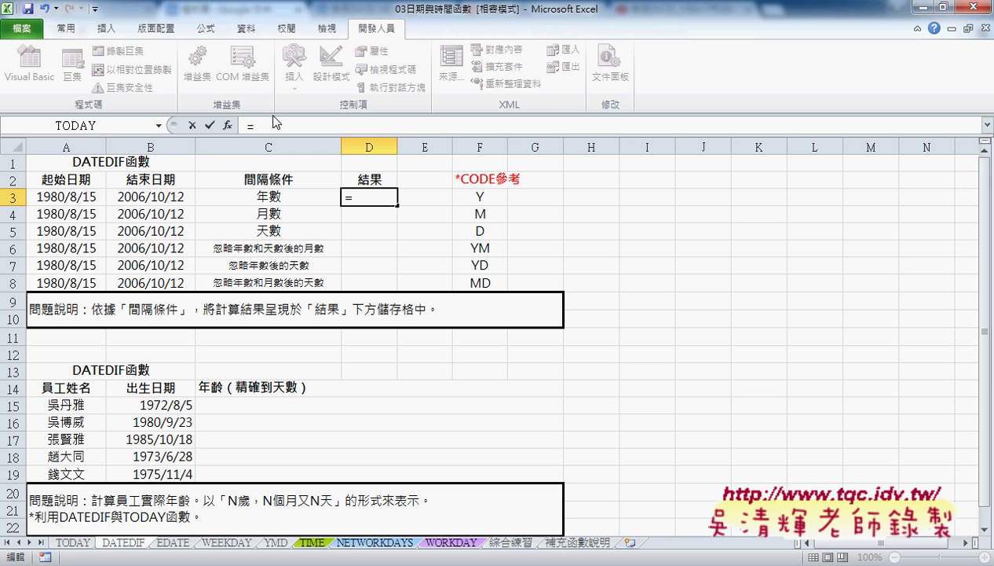
pyautogui.click(230, 123)
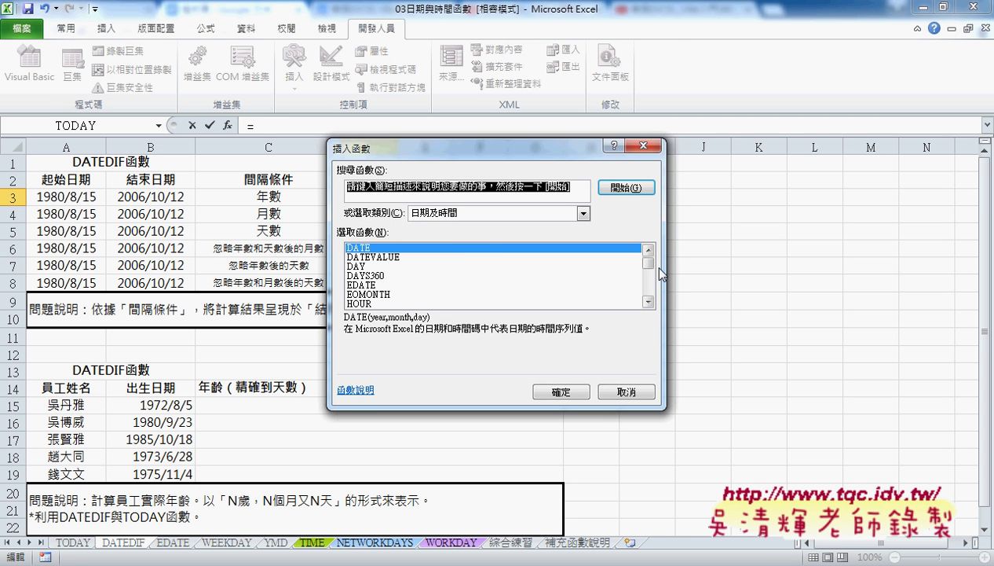
pyautogui.moveTo(648, 263)
pyautogui.mouseDown()
pyautogui.moveTo(658, 294)
pyautogui.moveTo(654, 251)
pyautogui.mouseUp()
pyautogui.click(650, 397)
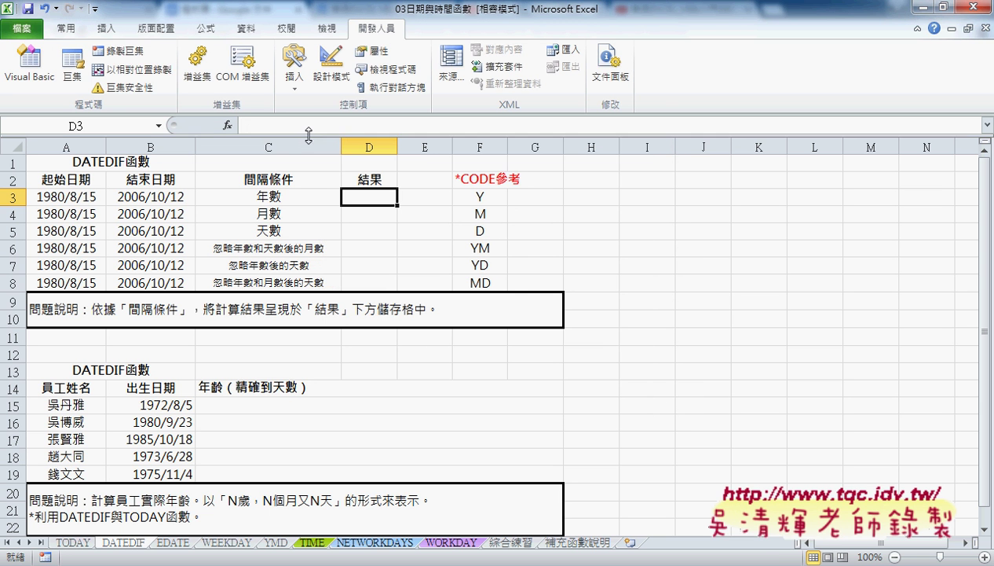
pyautogui.write('=')
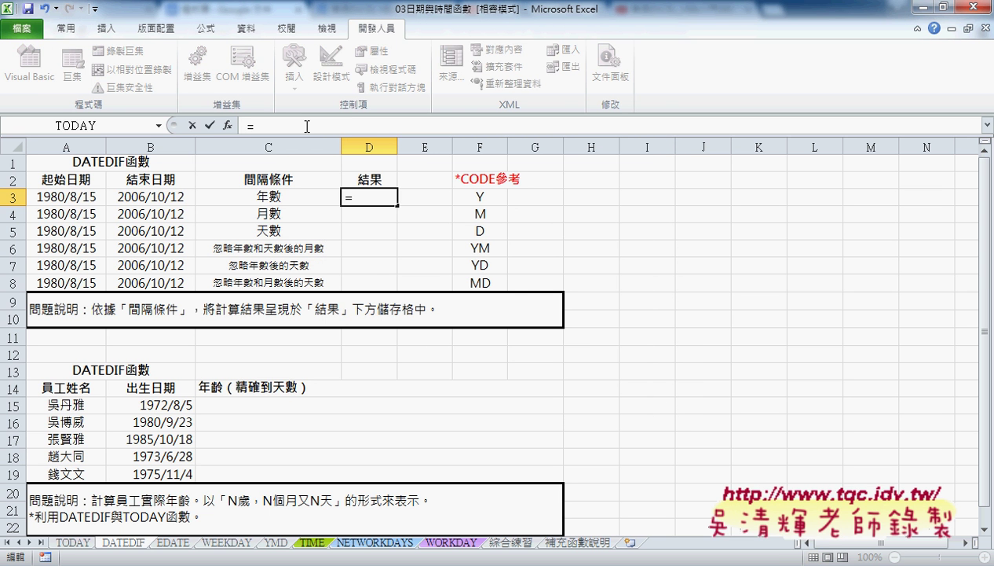
pyautogui.write('dated')
pyautogui.write('if(')
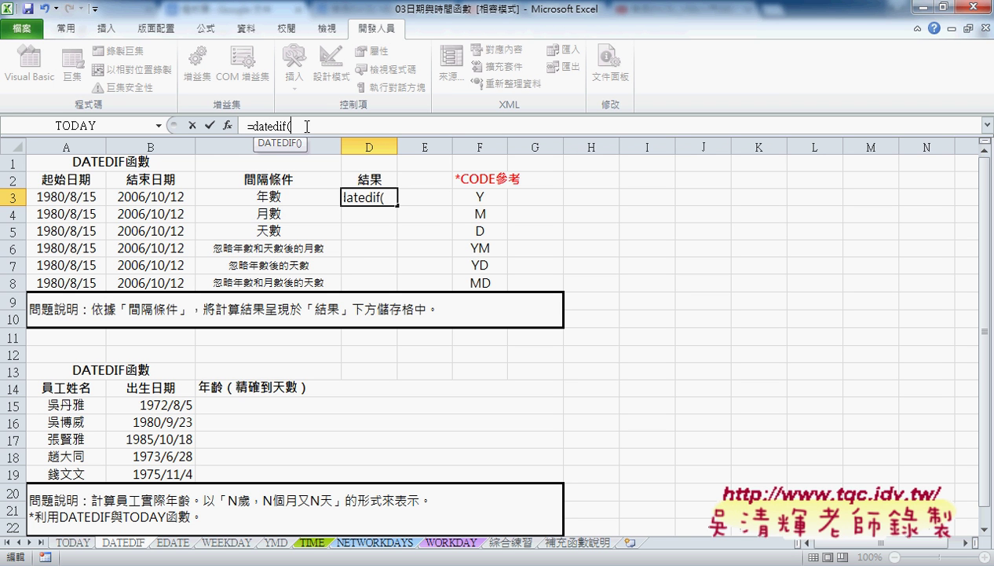
pyautogui.click(73, 195)
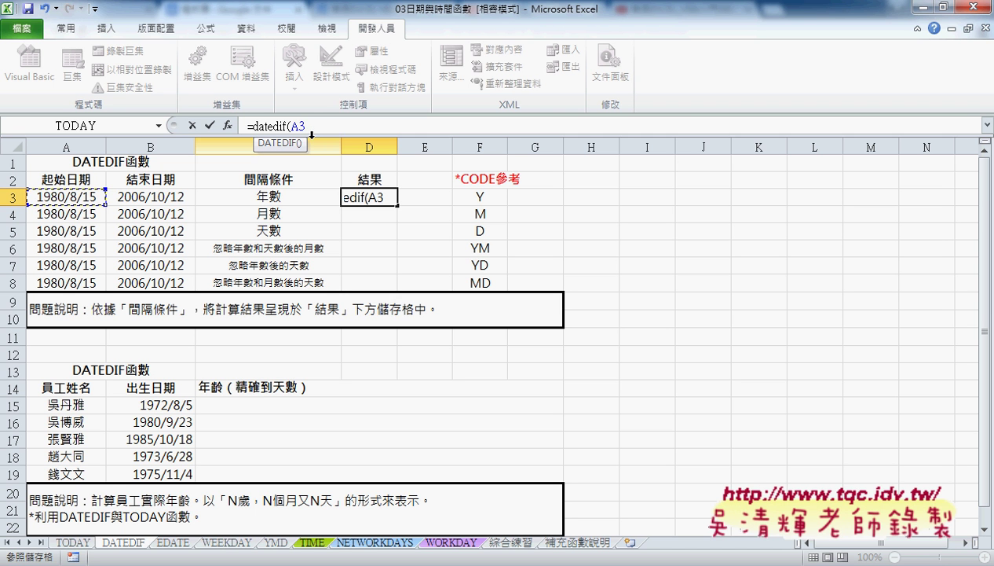
pyautogui.write(',')
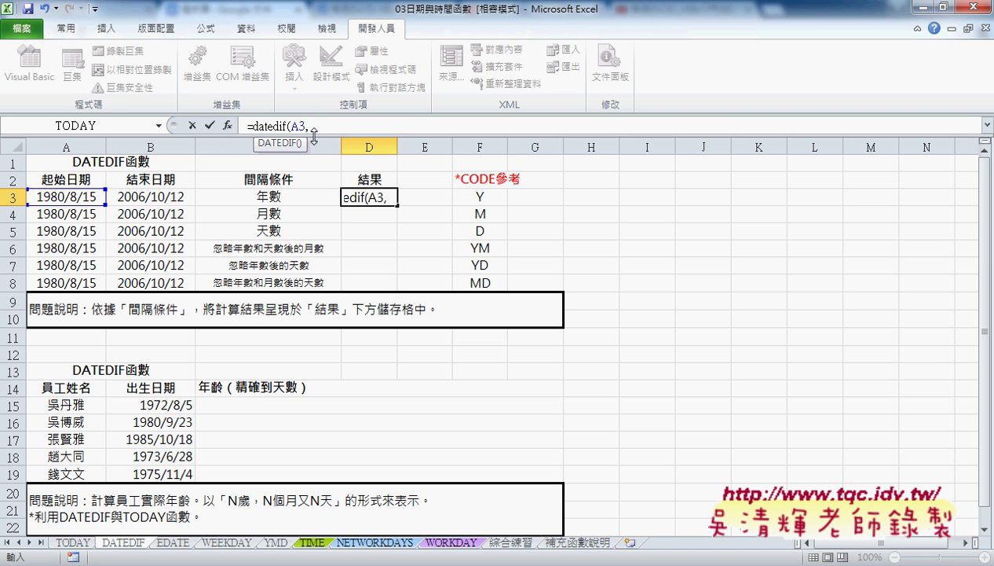
pyautogui.click(161, 198)
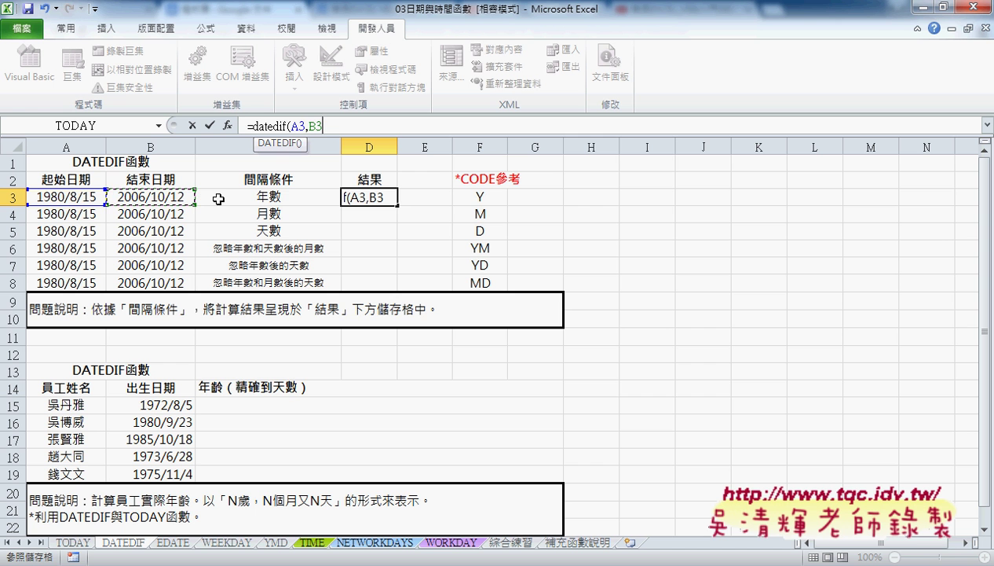
pyautogui.write(',')
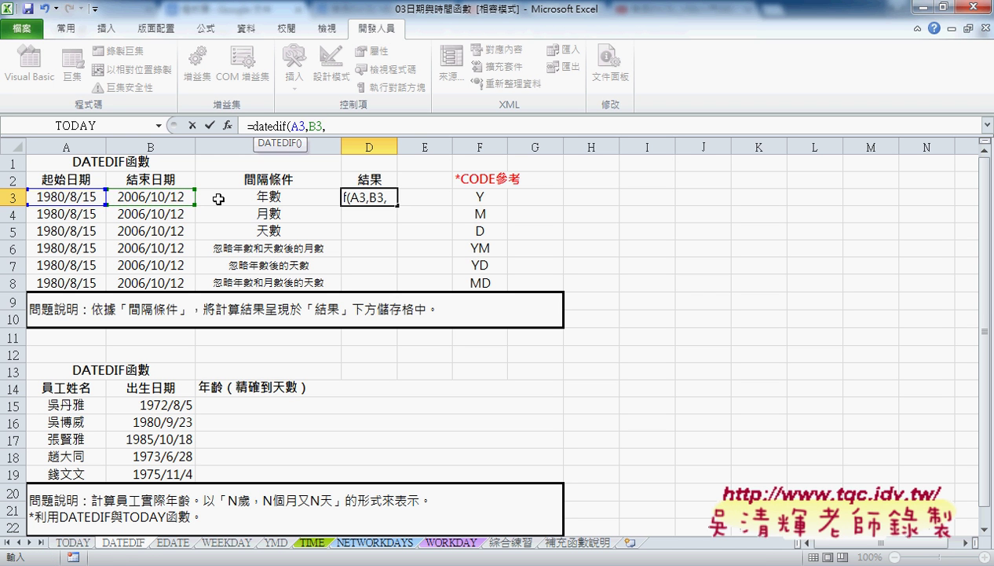
pyautogui.write('"Y')
pyautogui.write('")')
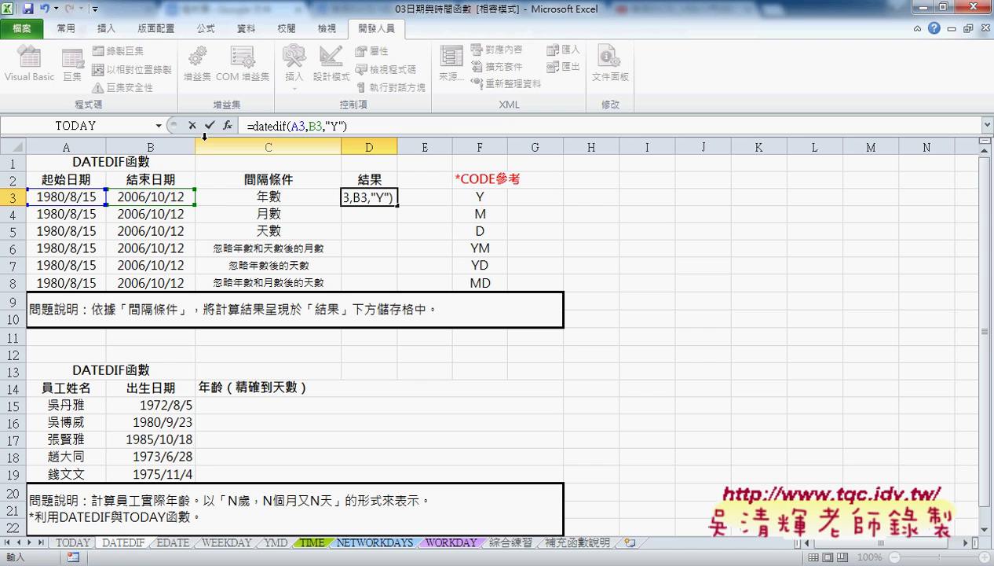
pyautogui.click(209, 126)
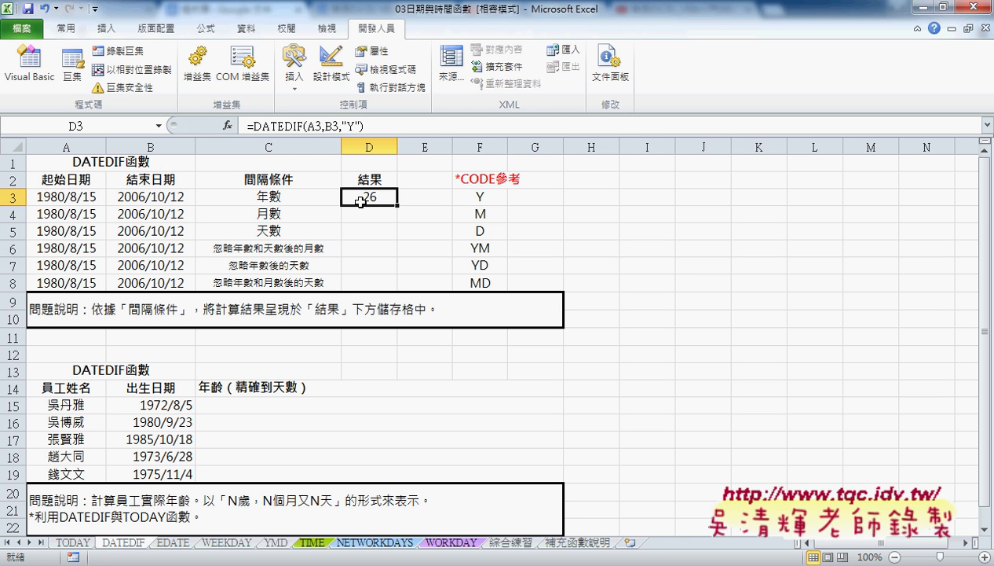
# Change B3's end date to 2006/8/12 (D3 drops to 25) and fill the years formula down to D8.
pyautogui.click(145, 195)
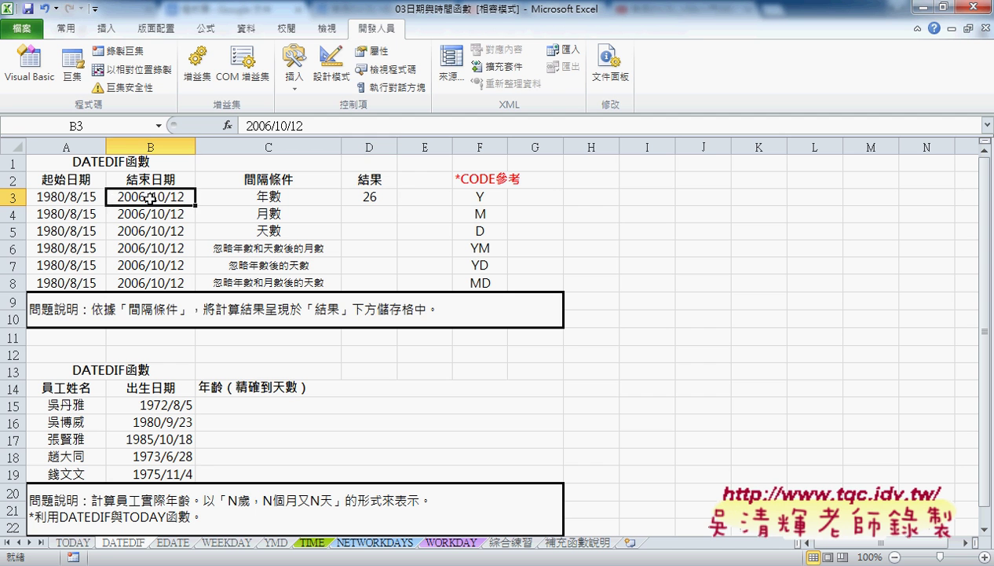
pyautogui.click(79, 195)
pyautogui.doubleClick(156, 194)
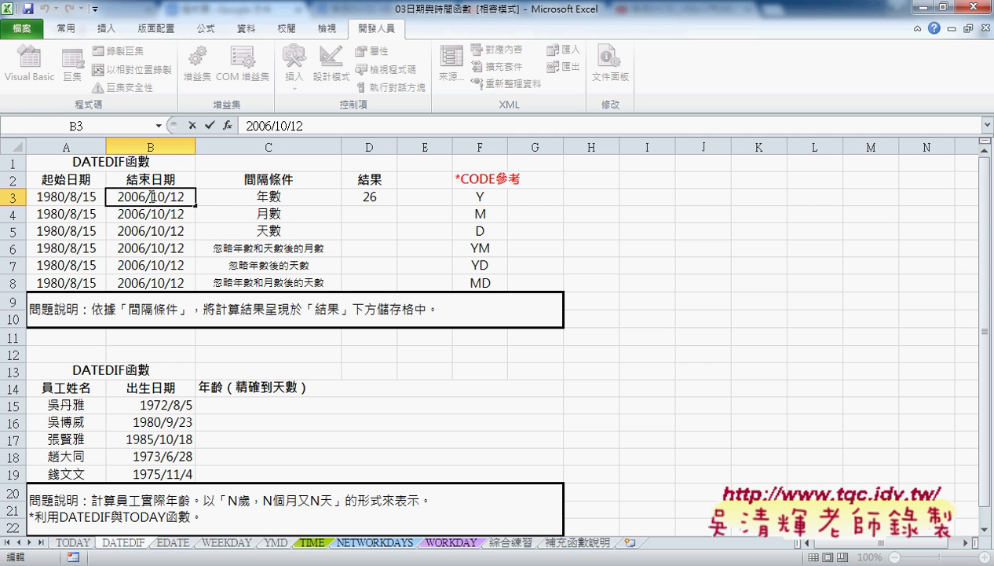
pyautogui.moveTo(150, 197); pyautogui.dragTo(169, 196)
pyautogui.write('8')
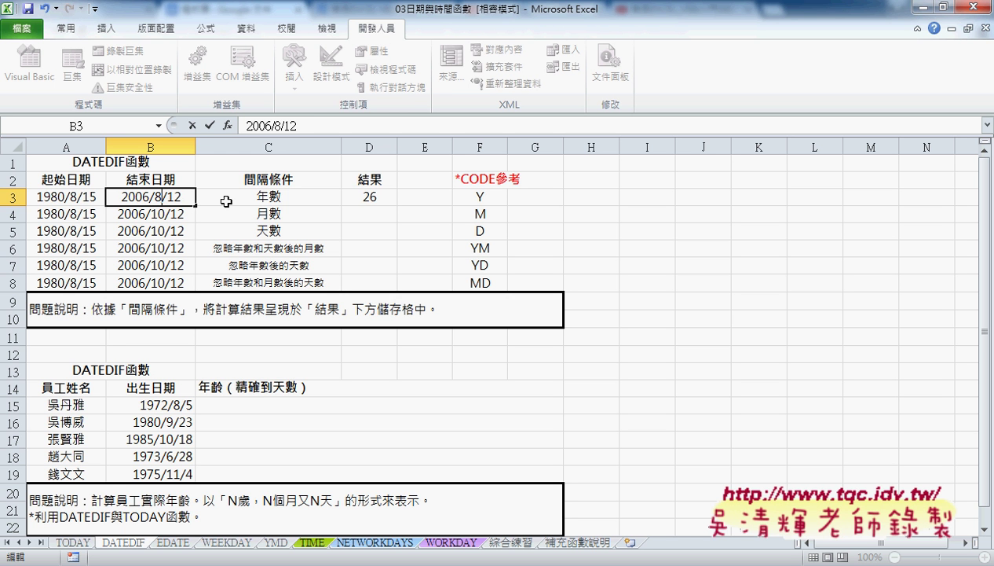
pyautogui.press('Return')
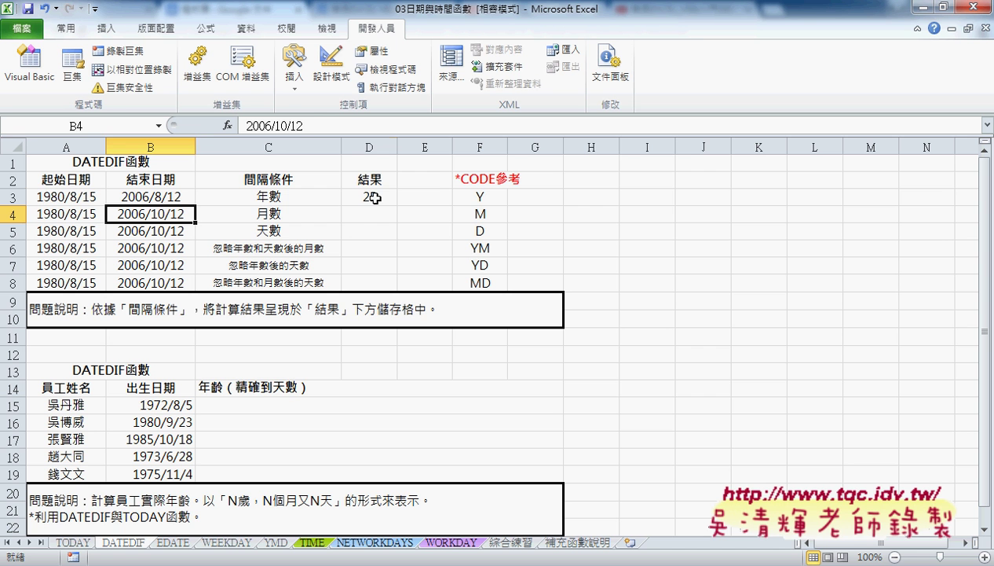
pyautogui.click(373, 197)
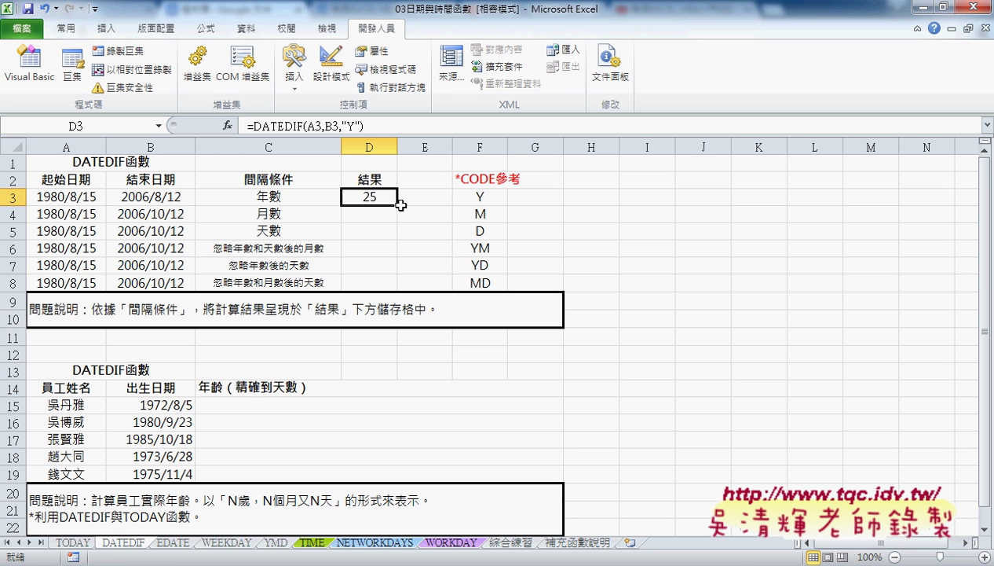
pyautogui.moveTo(401, 204); pyautogui.dragTo(399, 288)
# Switch D4's DATEDIF unit from "Y" to "M" so it returns 313 months.
pyautogui.click(373, 210)
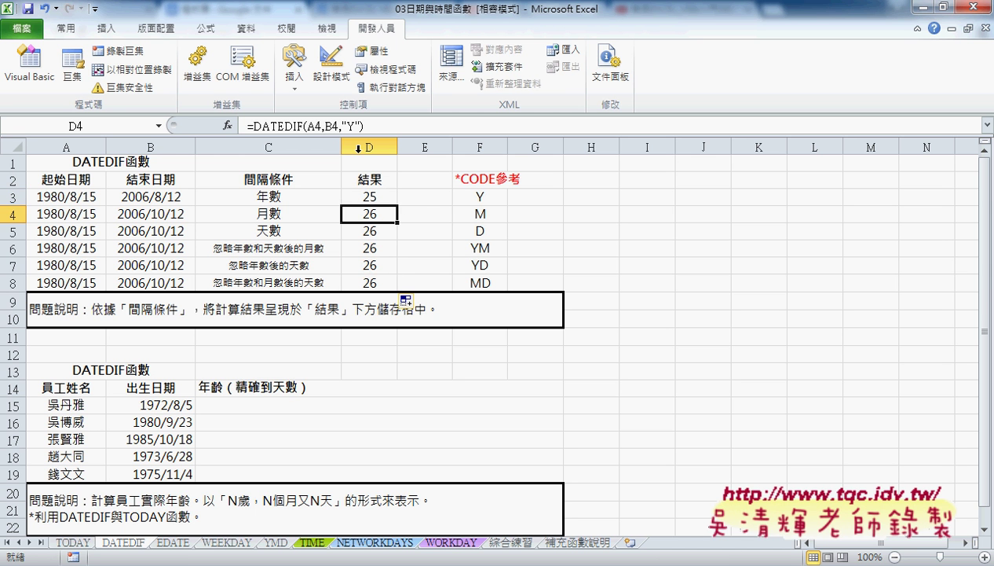
pyautogui.click(355, 124)
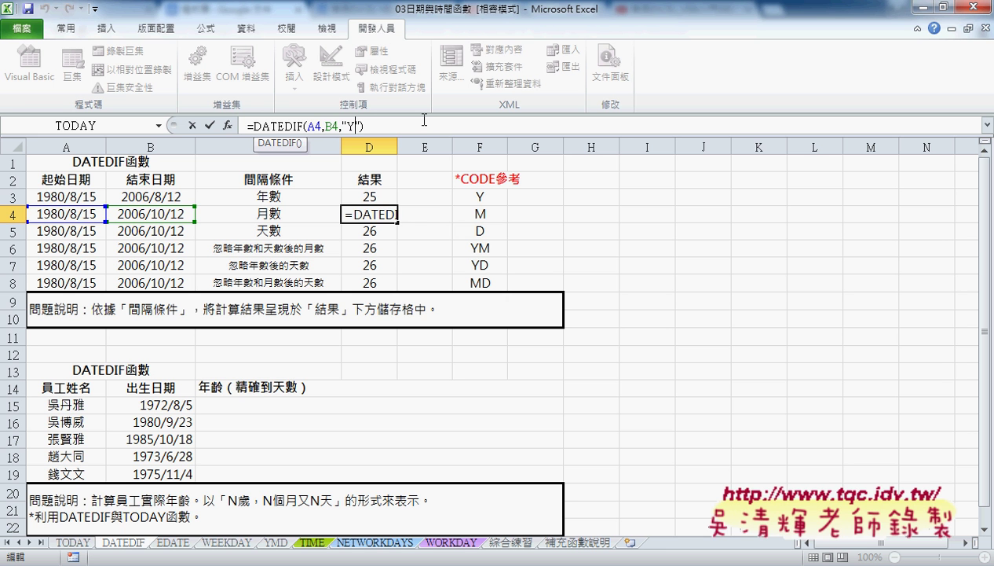
pyautogui.press('BackSpace')
pyautogui.write('M')
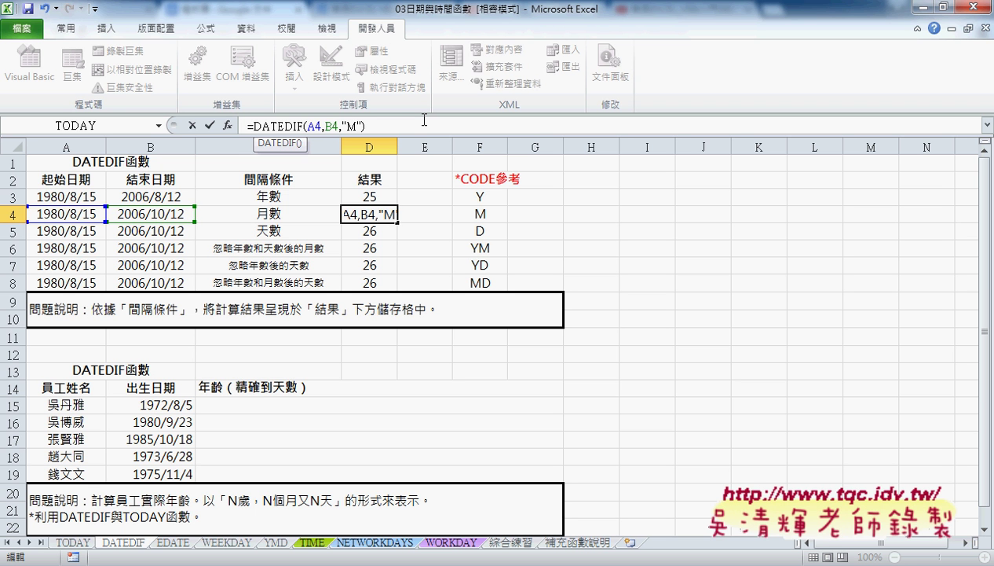
pyautogui.press('Return')
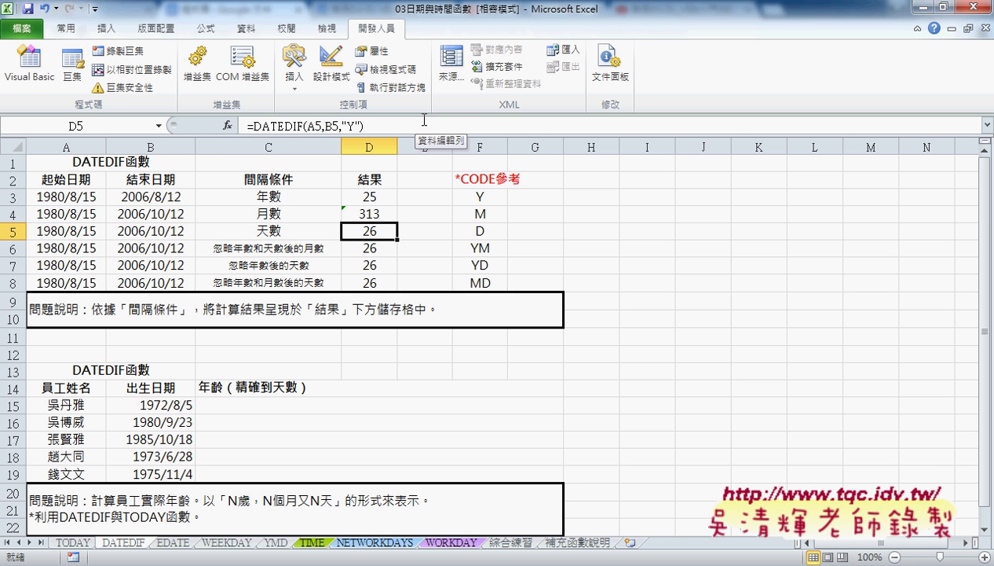
pyautogui.click(363, 208)
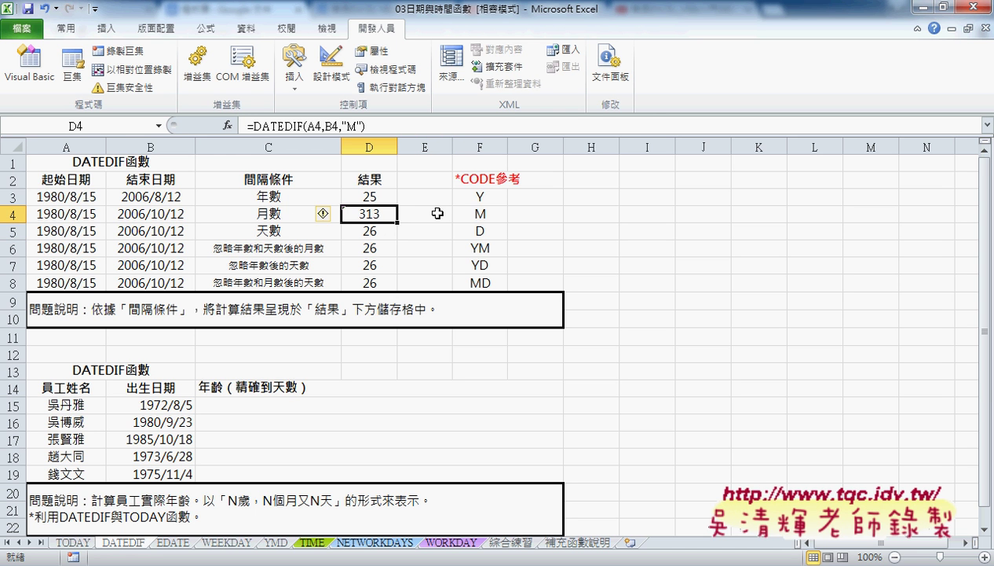
# Change B4's end date to 2006/10/15 so D4 rises to 314 months.
pyautogui.click(125, 214)
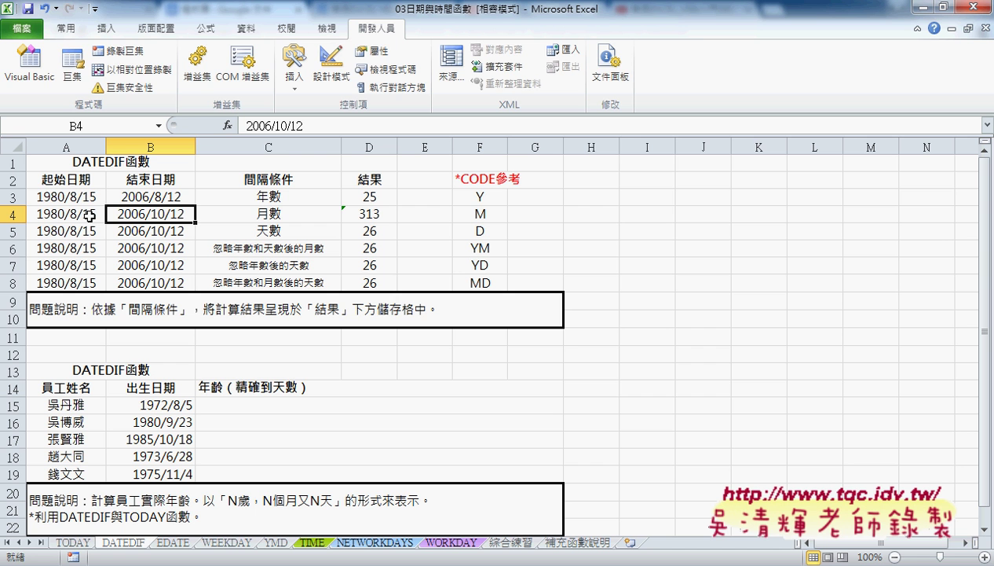
pyautogui.doubleClick(185, 212)
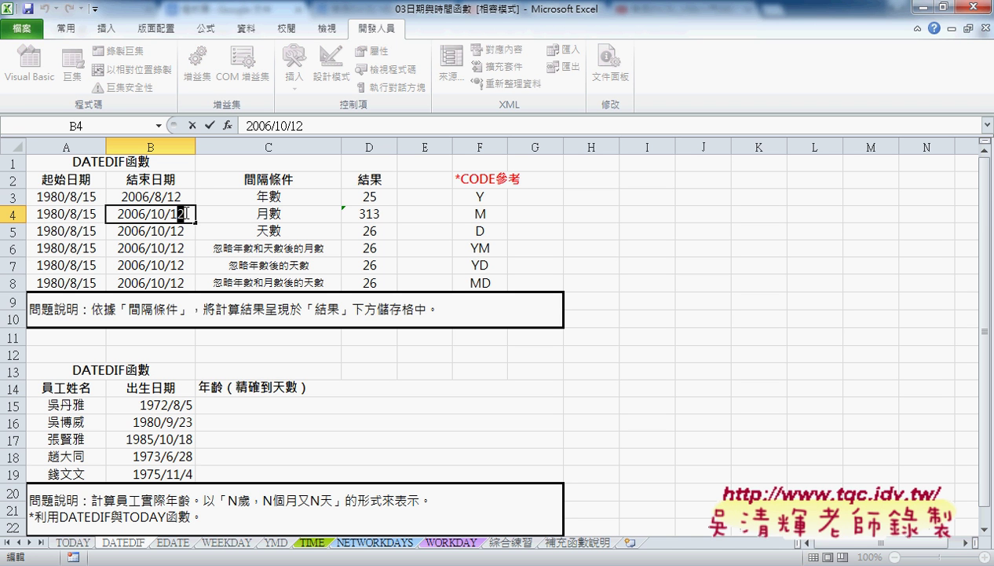
pyautogui.write('5')
pyautogui.press('Return')
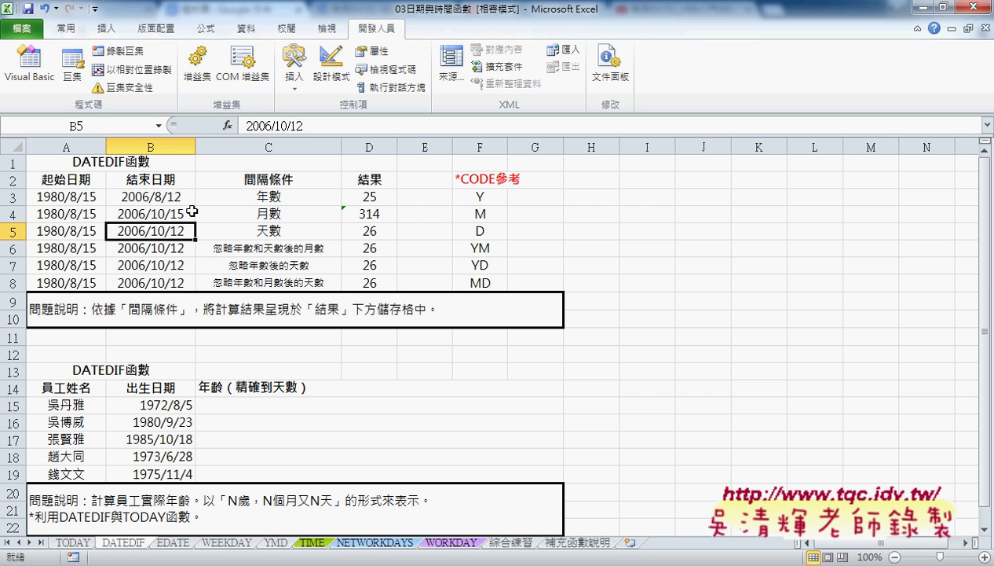
pyautogui.click(391, 214)
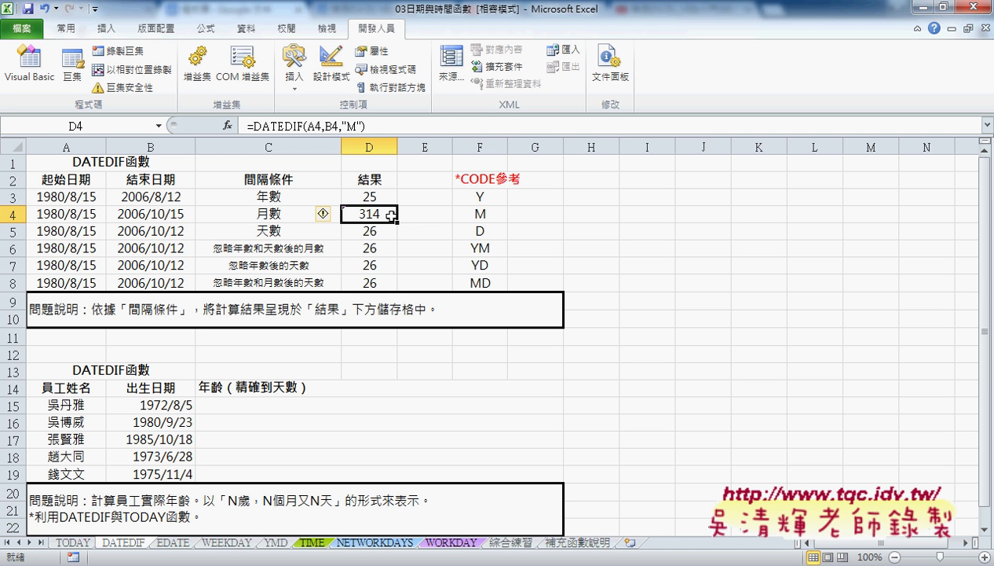
# Change D5's DATEDIF interval code to "D" to count days.
pyautogui.click(480, 212)
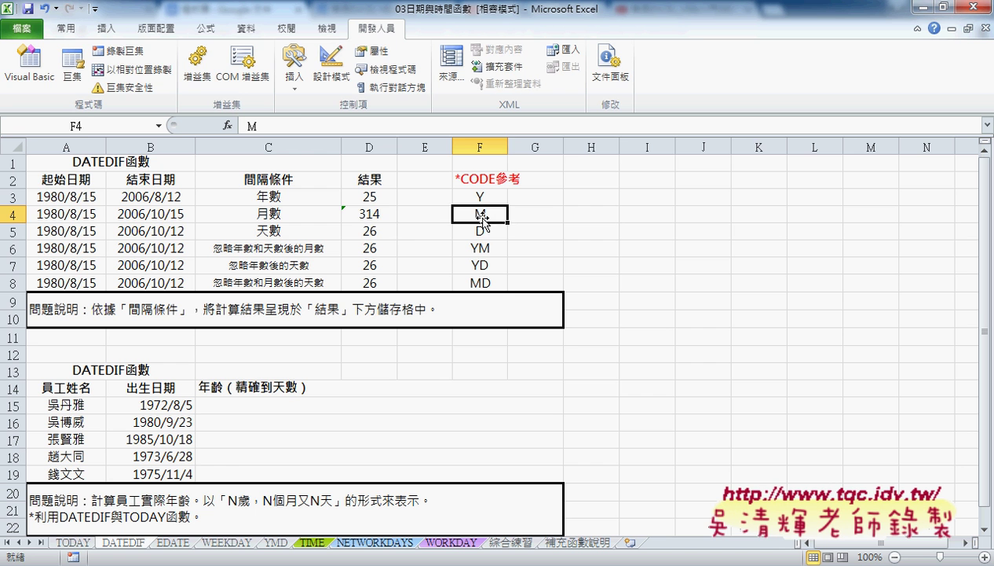
pyautogui.click(379, 233)
pyautogui.click(350, 126)
pyautogui.doubleClick(350, 126)
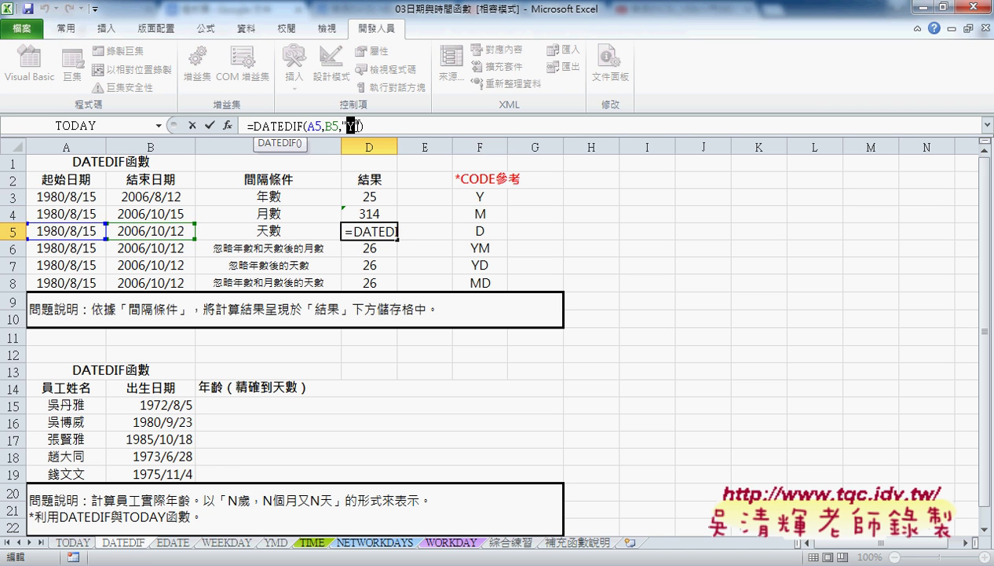
pyautogui.write('D')
pyautogui.press('Return')
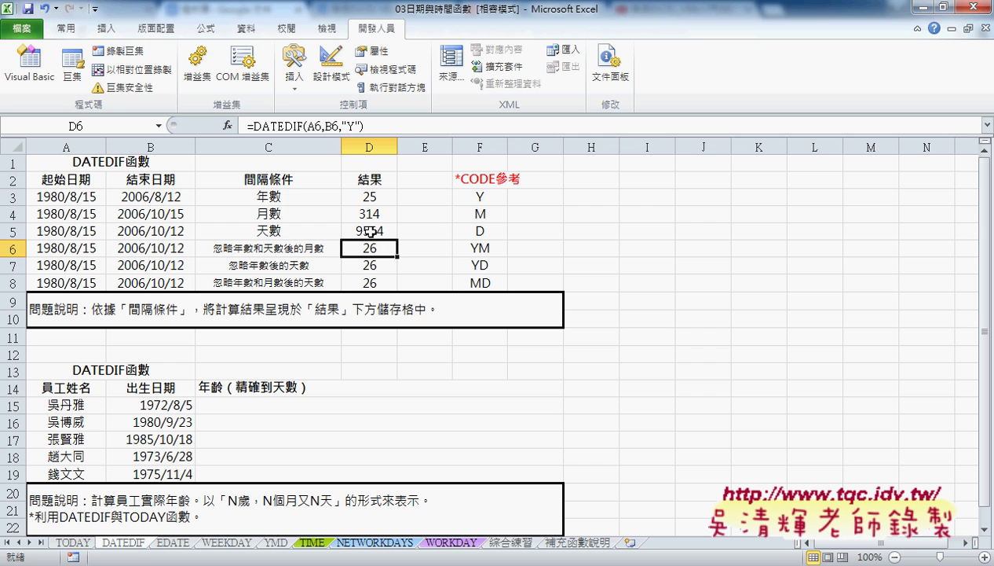
# Replace D5's formula with =B5-A5, giving 9554 days.
pyautogui.click(368, 231)
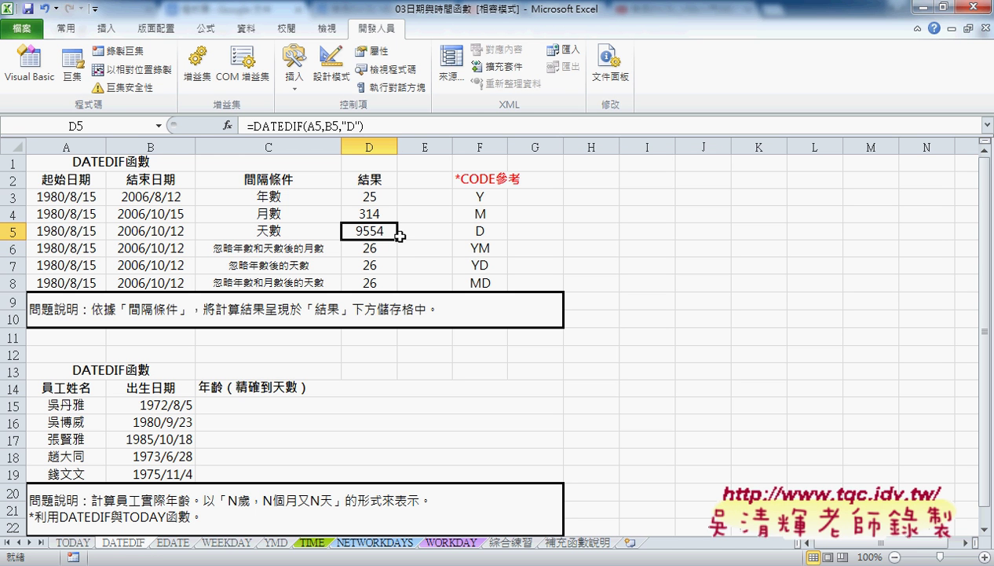
pyautogui.press('Delete')
pyautogui.click(305, 123)
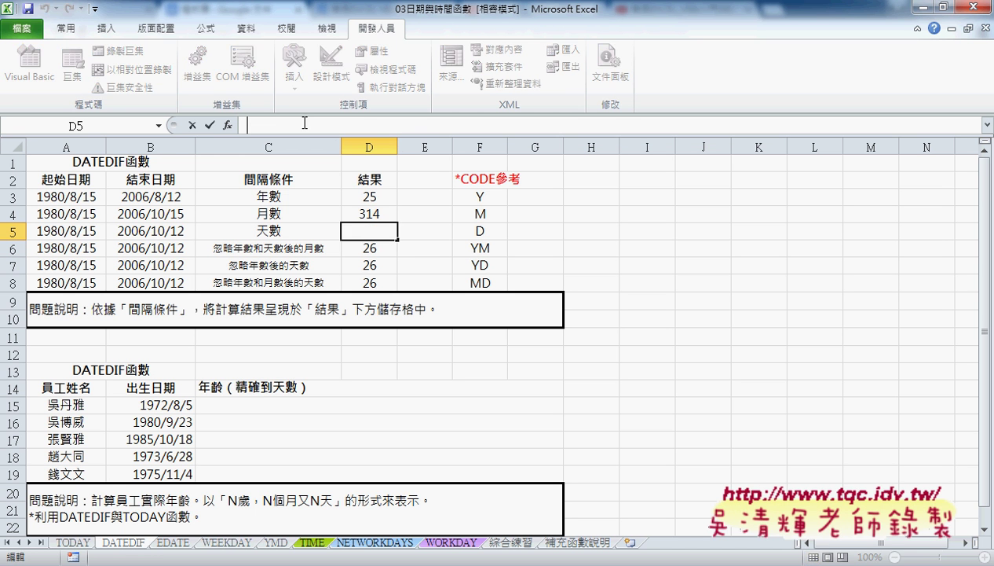
pyautogui.write('=')
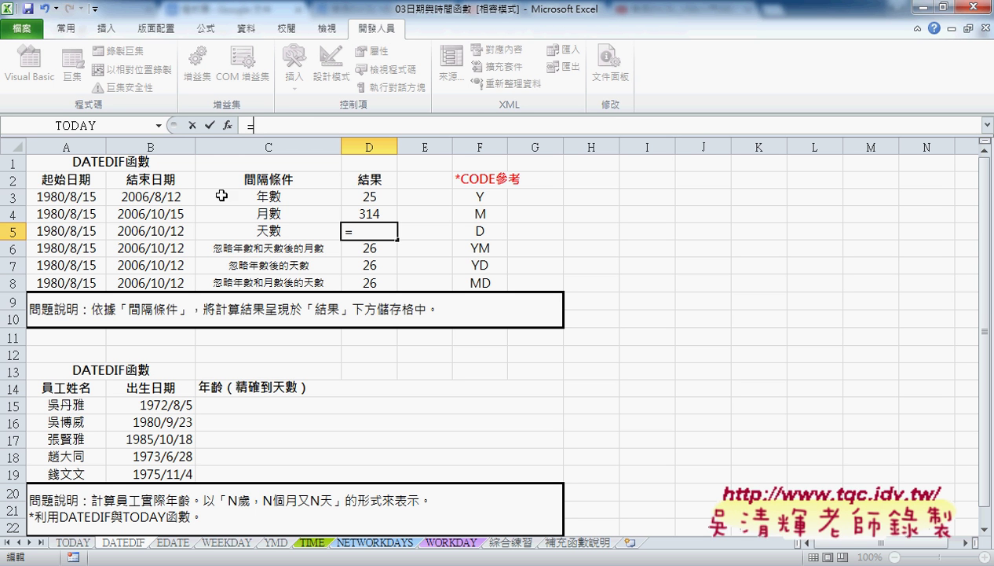
pyautogui.click(158, 231)
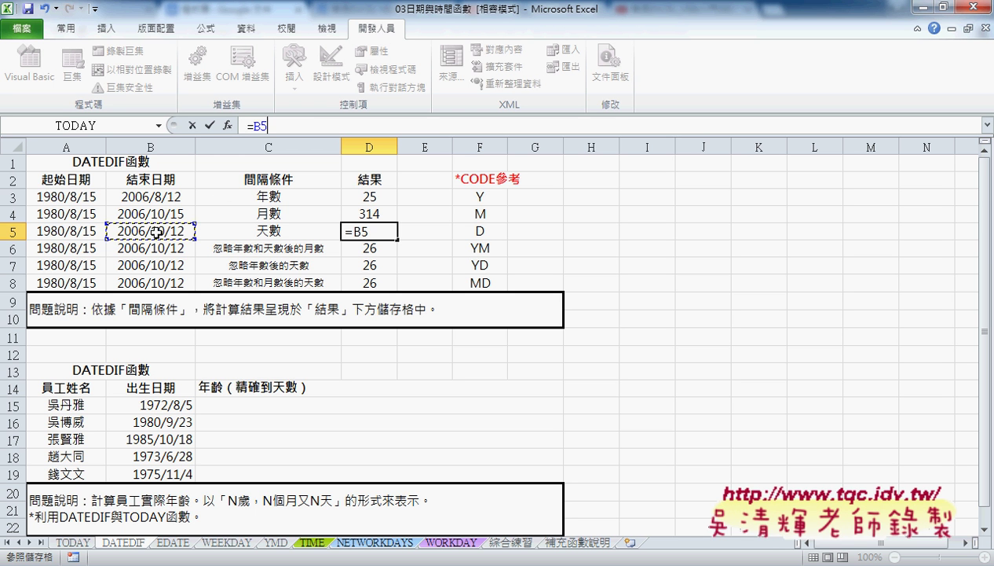
pyautogui.write('-')
pyautogui.click(81, 230)
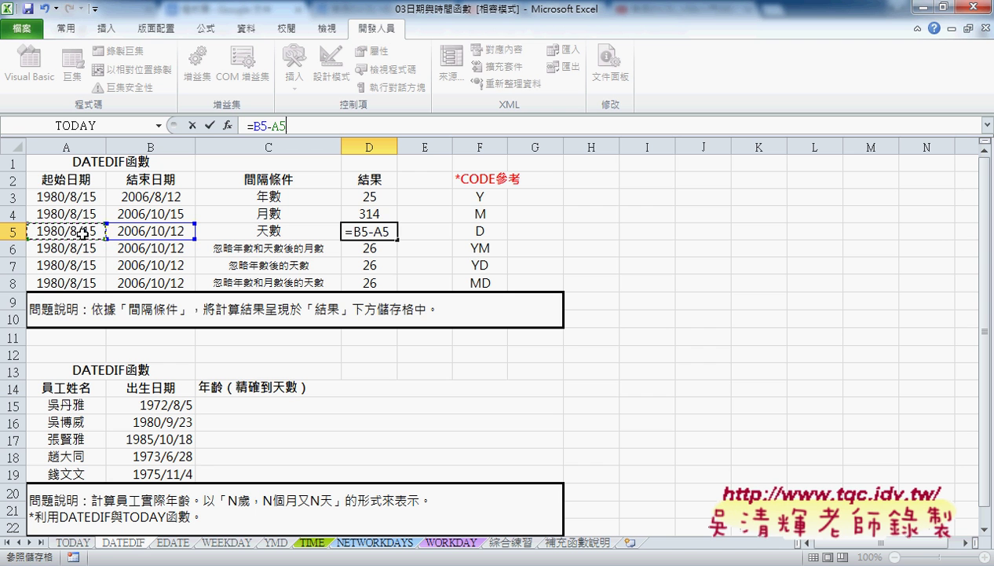
pyautogui.click(209, 125)
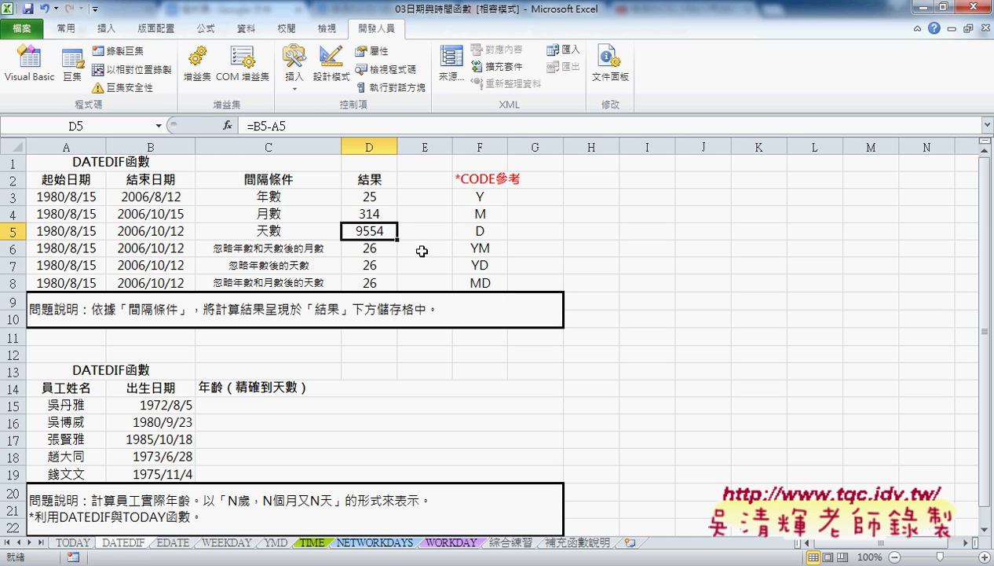
pyautogui.click(386, 248)
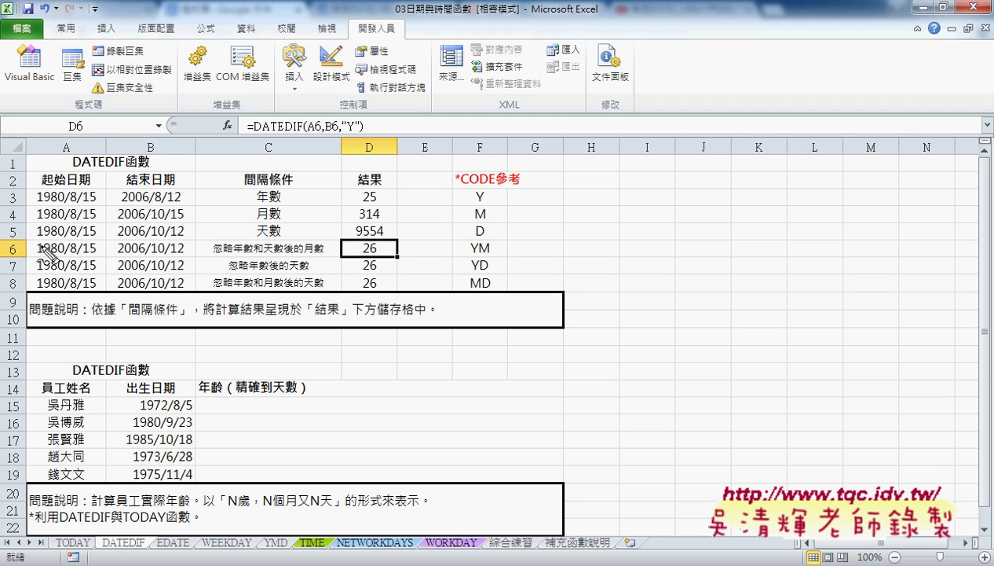
pyautogui.moveTo(37, 246); pyautogui.dragTo(138, 243)
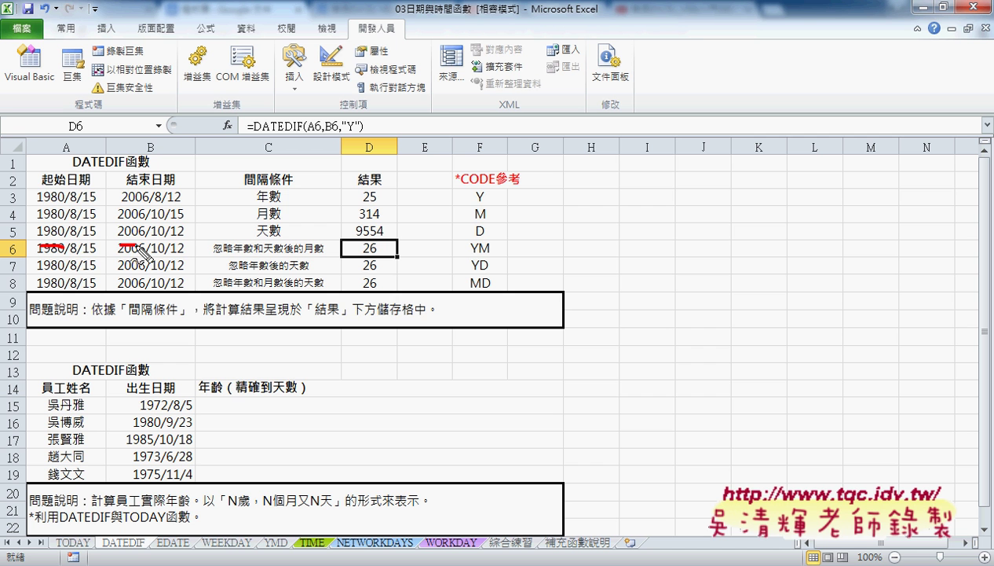
# Change D6's DATEDIF interval to "YM" so it returns 1 leftover month.
pyautogui.moveTo(69, 255); pyautogui.dragTo(182, 254)
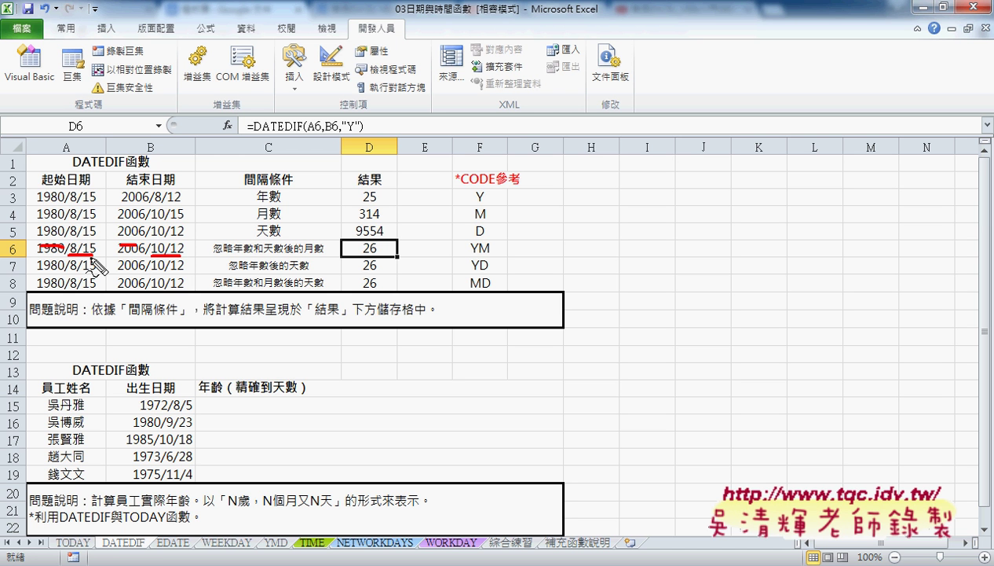
pyautogui.press('Escape')
pyautogui.click(369, 248)
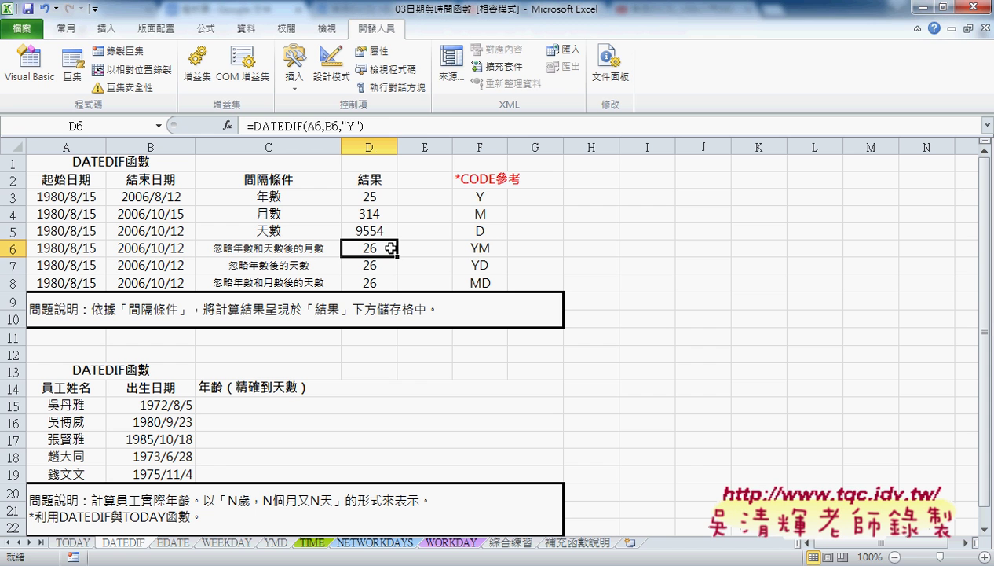
pyautogui.click(356, 127)
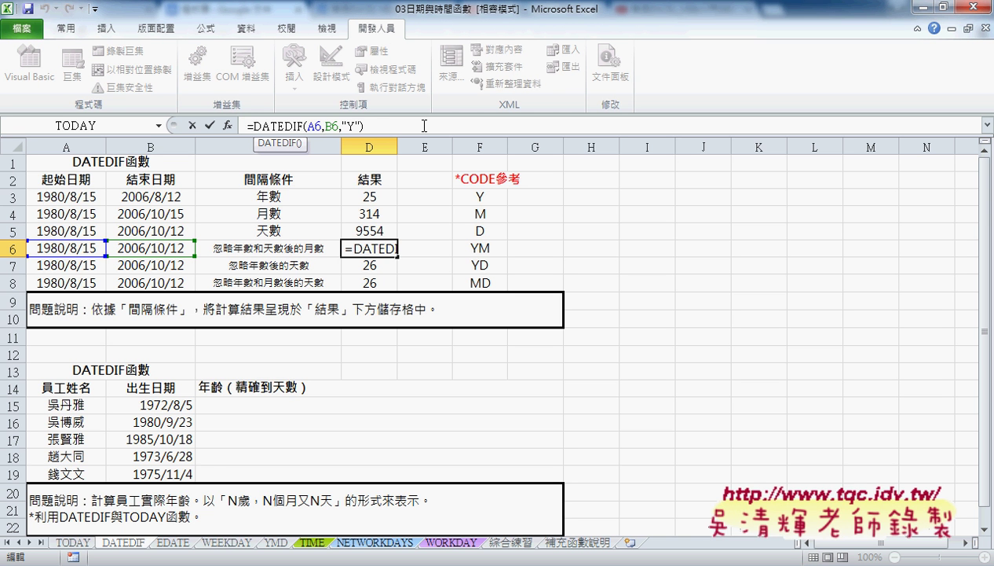
pyautogui.write('M')
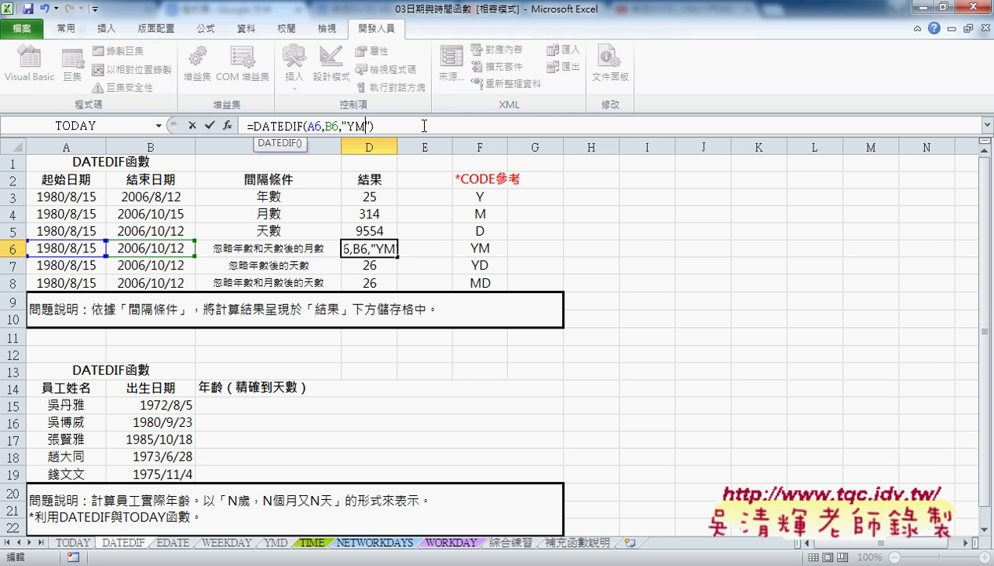
pyautogui.press('Return')
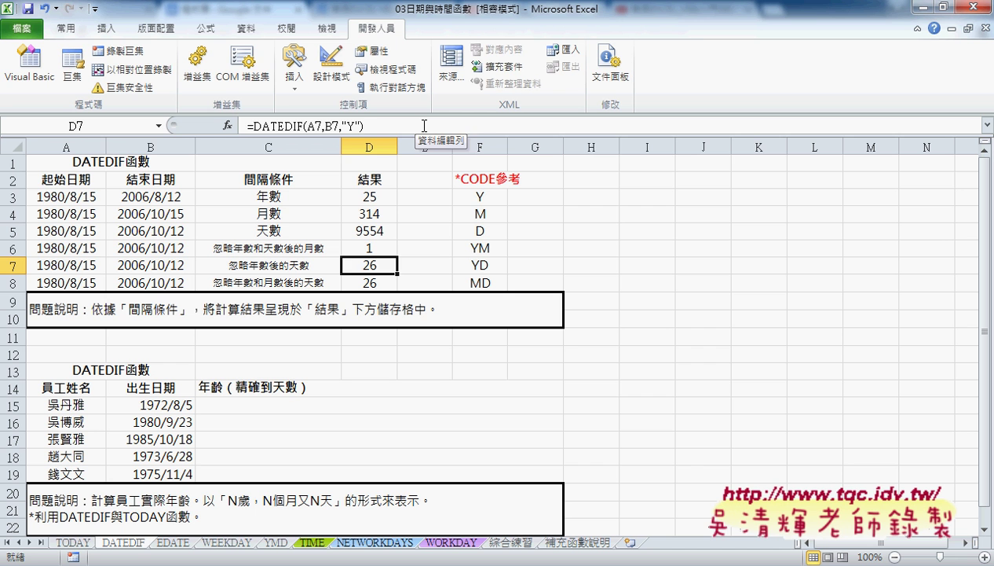
# Change B6's end date to 2006/10/15.
pyautogui.click(375, 248)
pyautogui.doubleClick(177, 248)
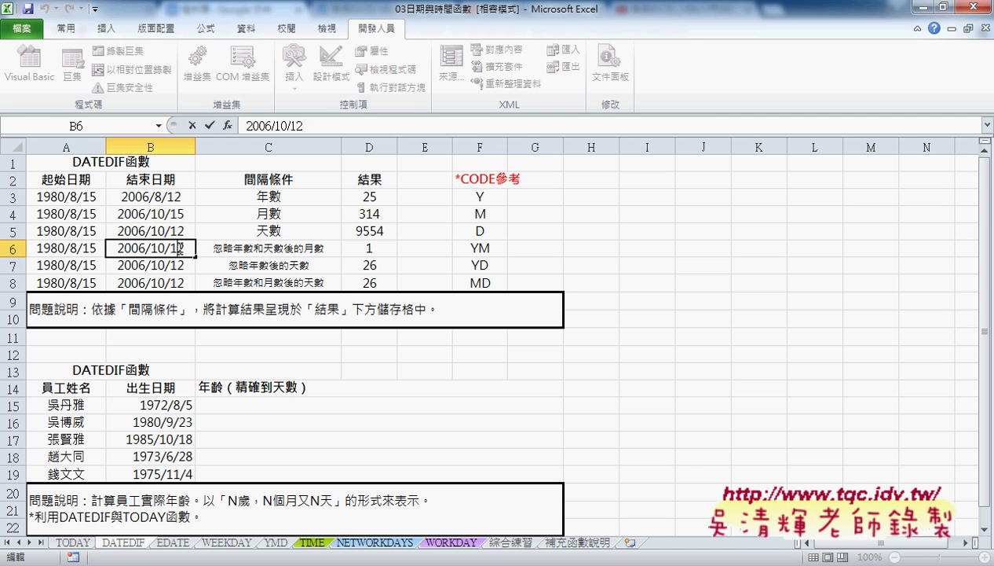
pyautogui.press('BackSpace')
pyautogui.write('5')
pyautogui.press('Return')
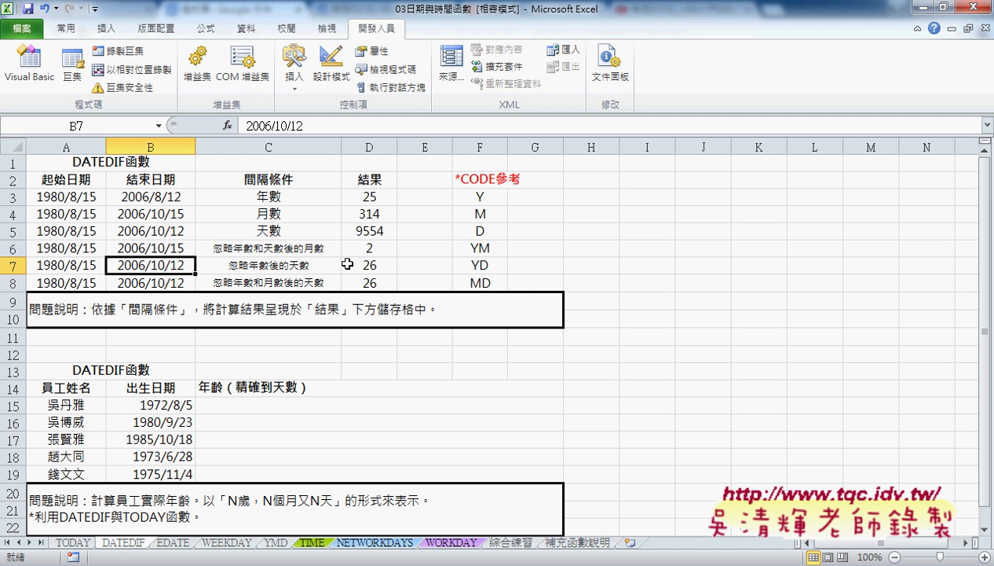
pyautogui.click(495, 249)
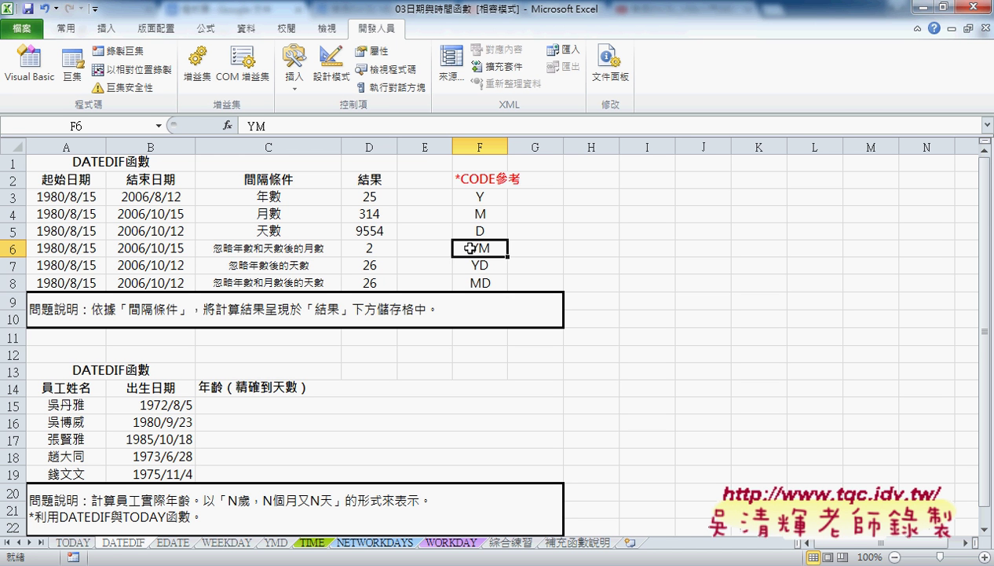
# Edit B6's end date again to 2006/1/15, making D6 show 5 months.
pyautogui.click(157, 249)
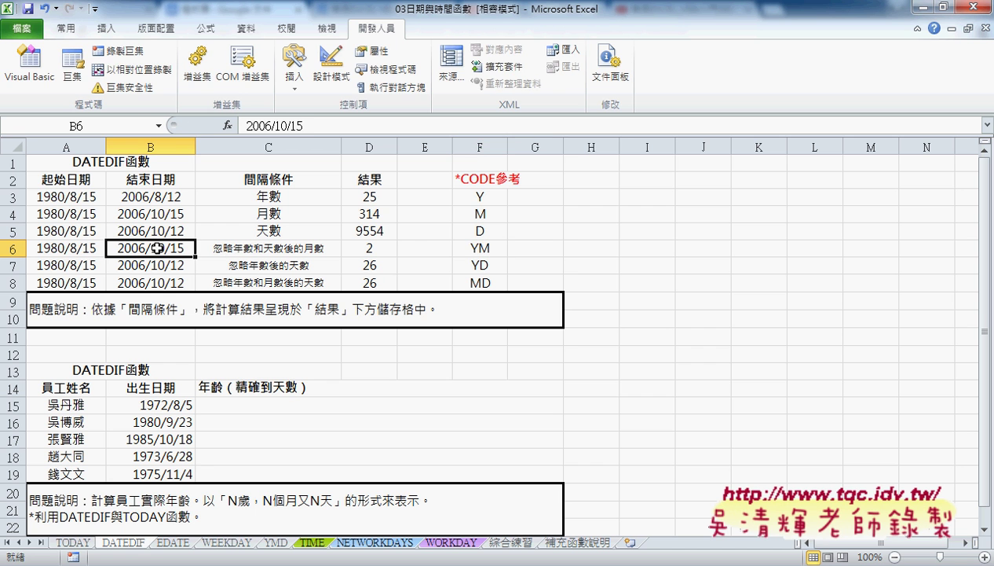
pyautogui.doubleClick(157, 248)
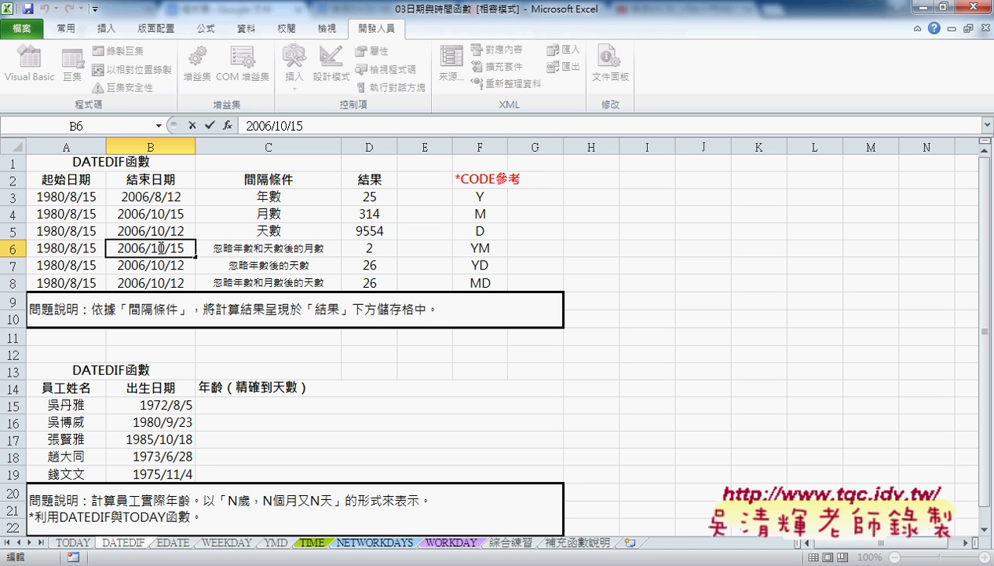
pyautogui.moveTo(161, 248); pyautogui.dragTo(166, 248)
pyautogui.press('Delete')
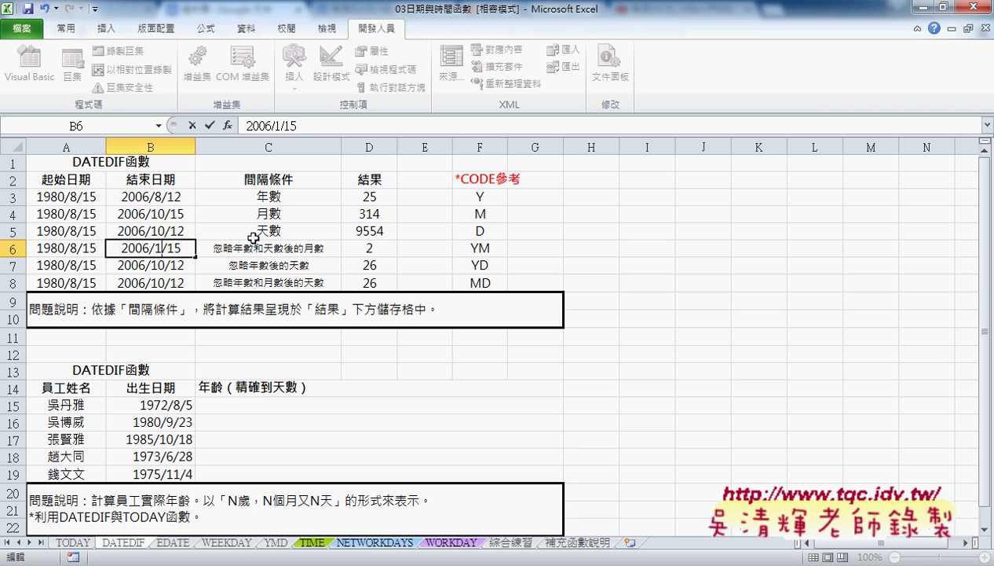
pyautogui.press('Return')
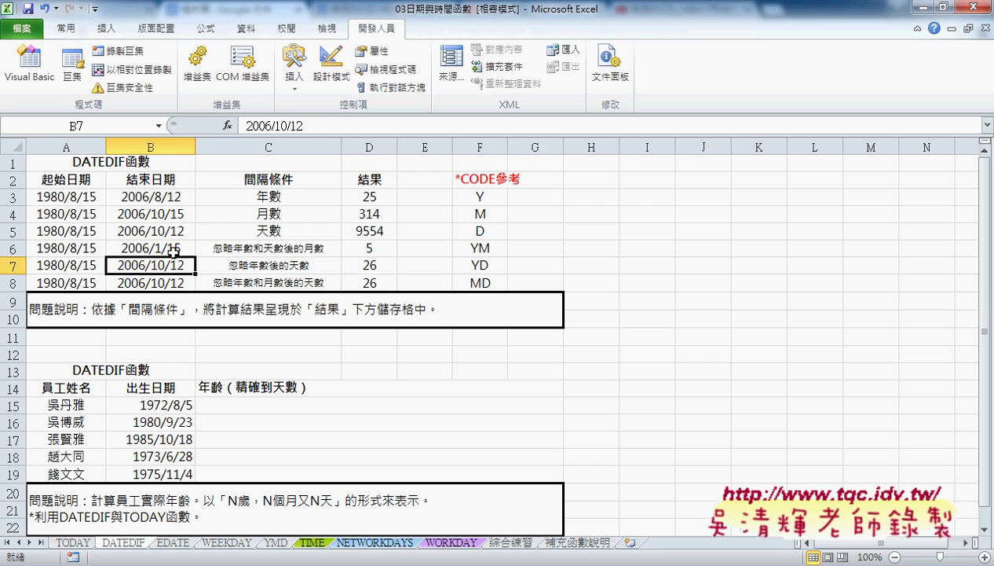
pyautogui.click(377, 246)
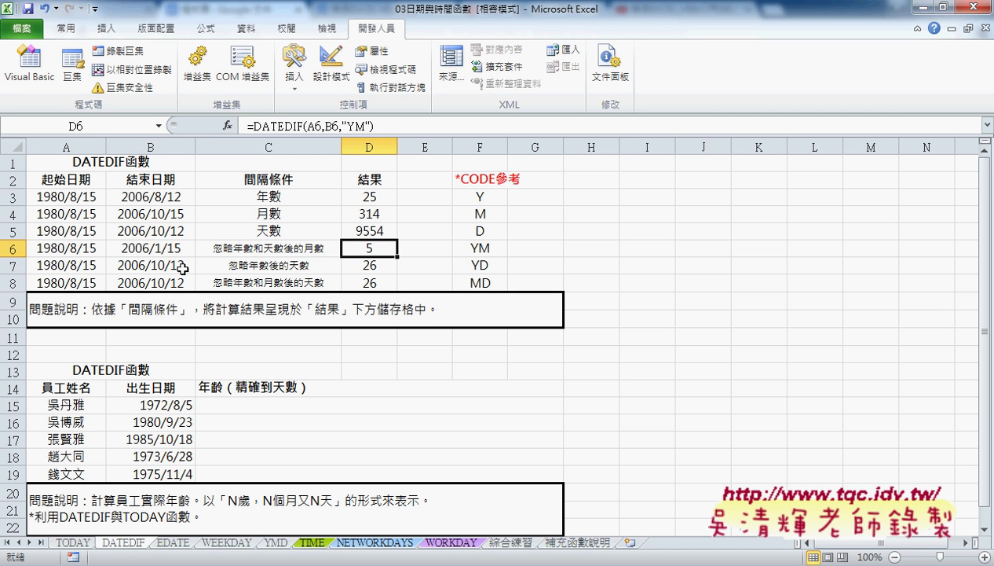
# Change D7's DATEDIF interval to "YD" so it returns 58 days.
pyautogui.click(369, 267)
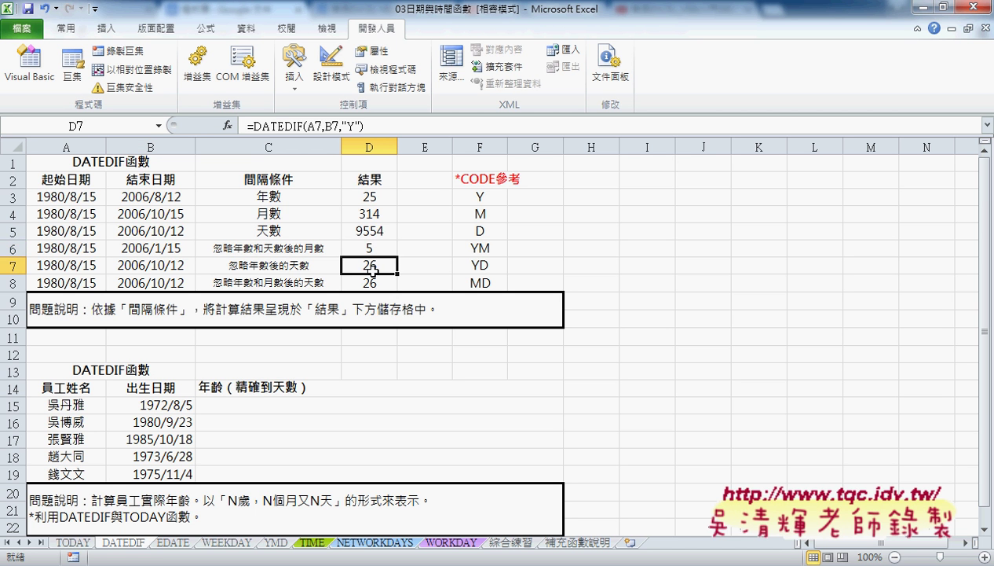
pyautogui.click(353, 121)
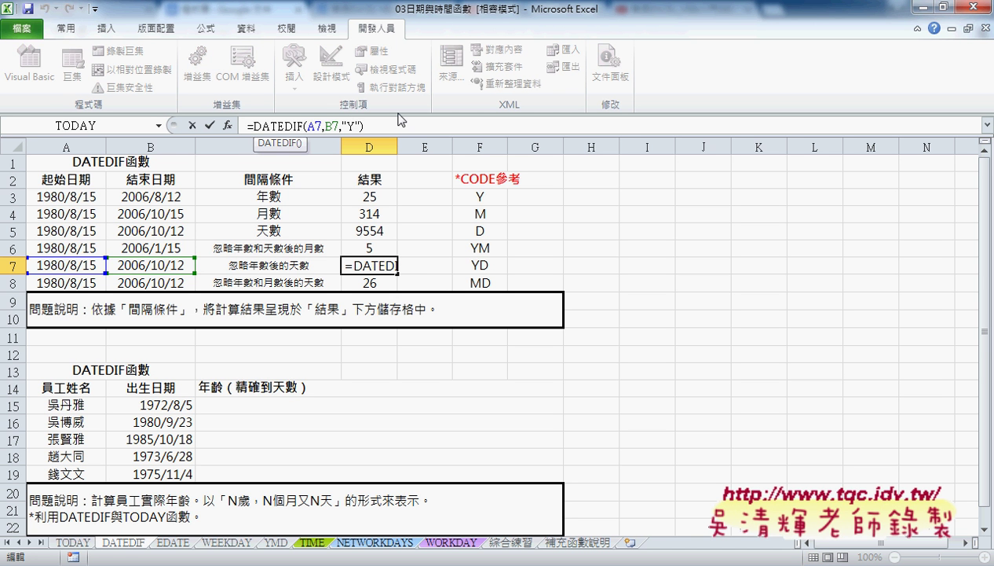
pyautogui.write('D')
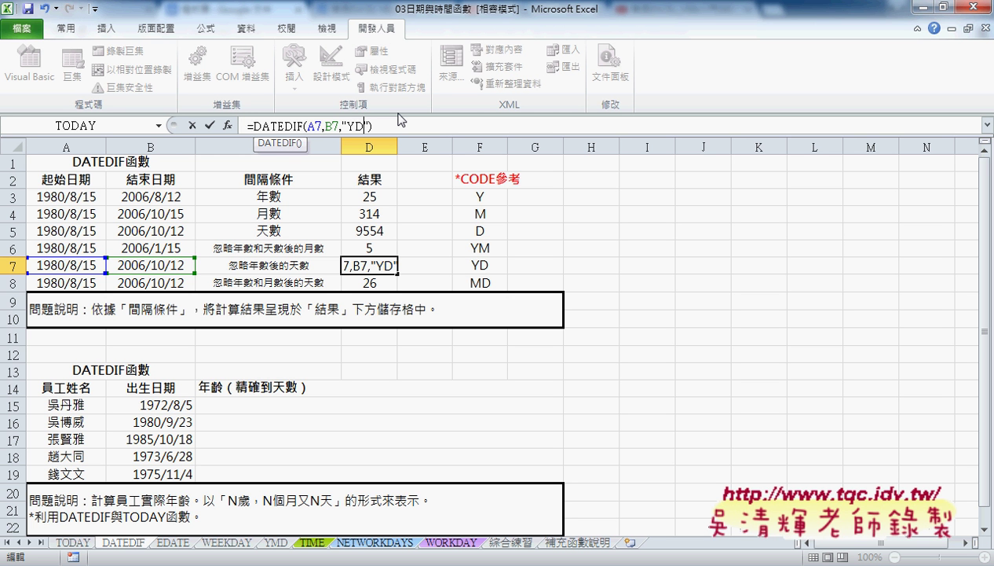
pyautogui.press('Return')
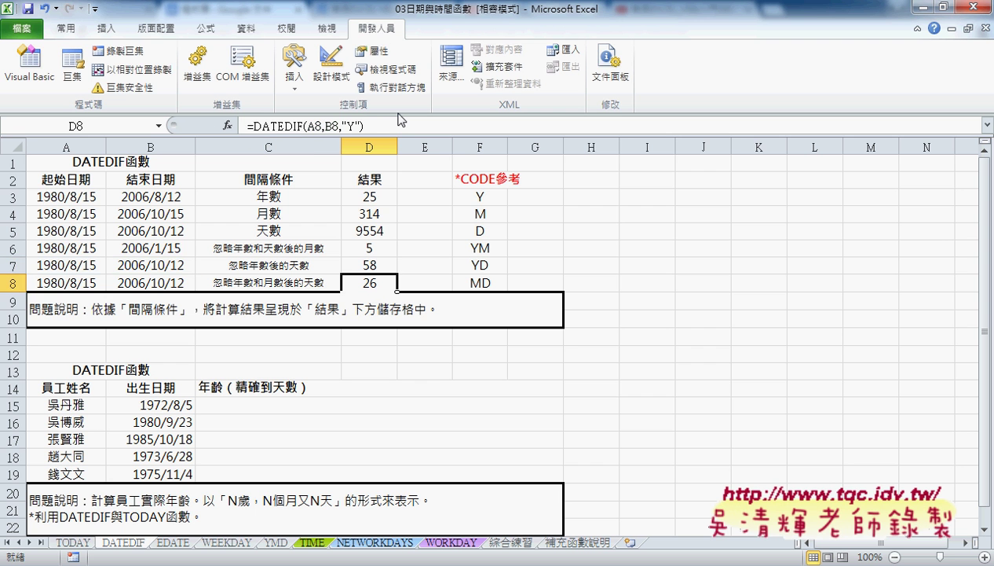
pyautogui.click(369, 265)
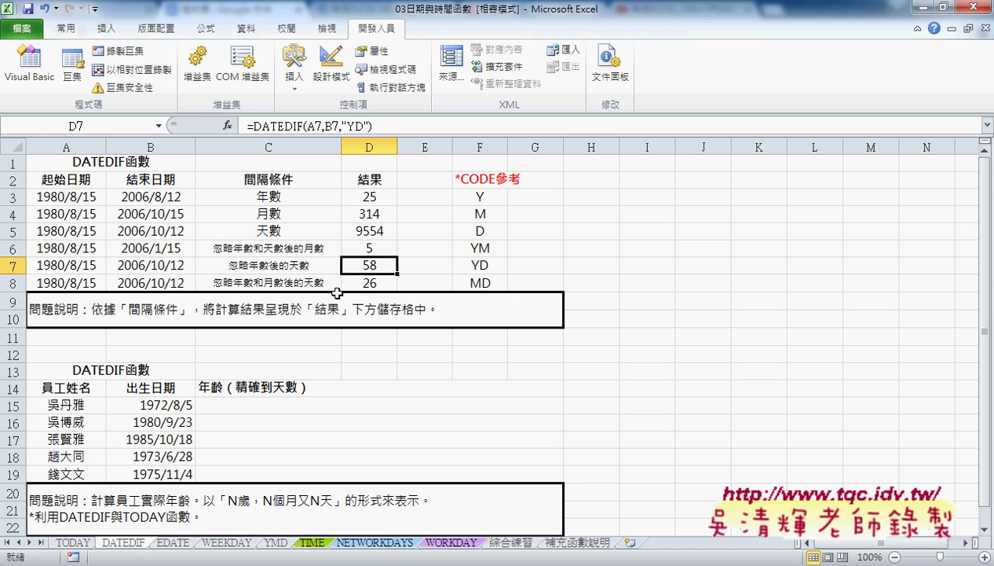
pyautogui.click(383, 282)
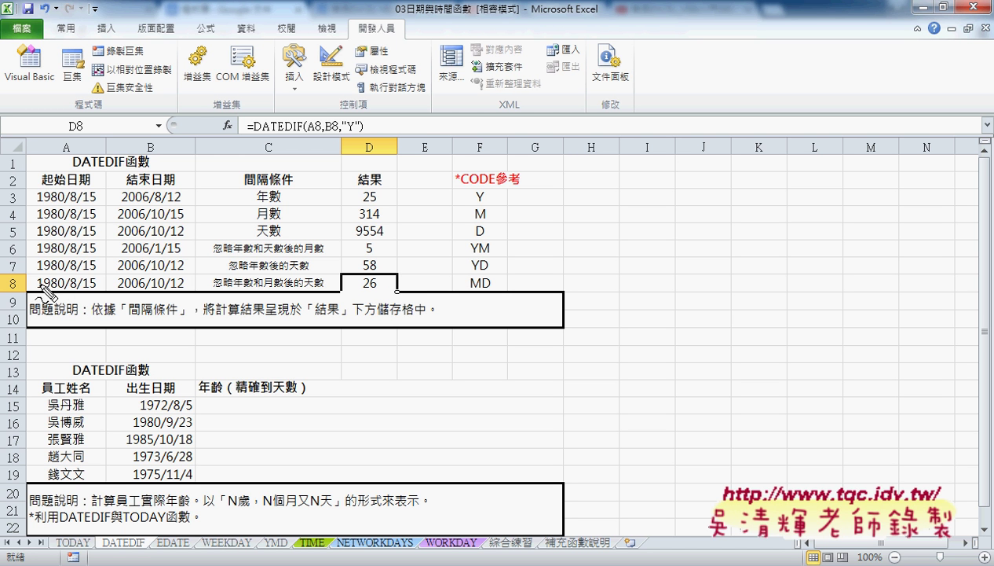
# Annotate the day values in A8 and B8, then change D8's interval to "MD".
pyautogui.moveTo(40, 281); pyautogui.dragTo(184, 279)
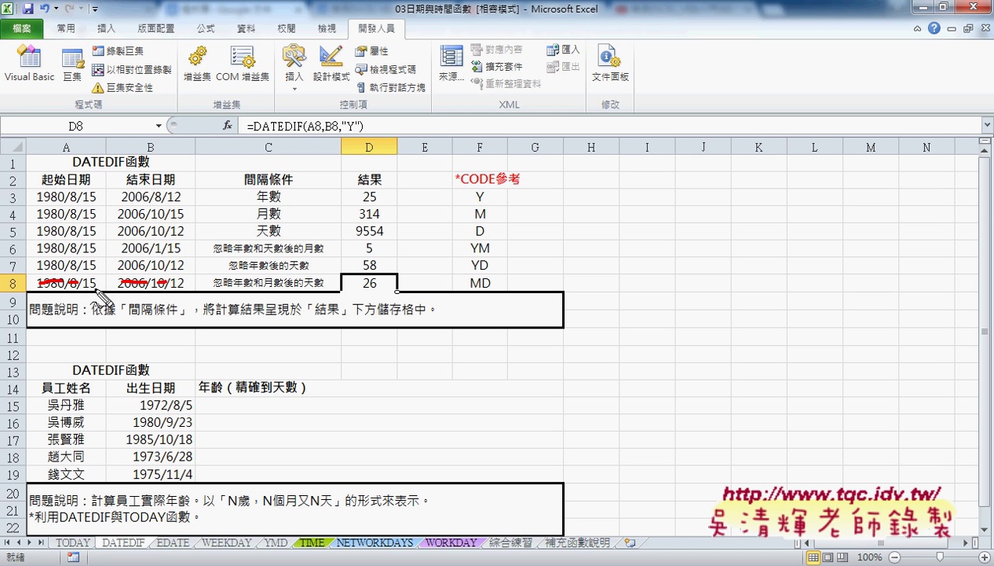
pyautogui.moveTo(98, 292); pyautogui.dragTo(100, 290)
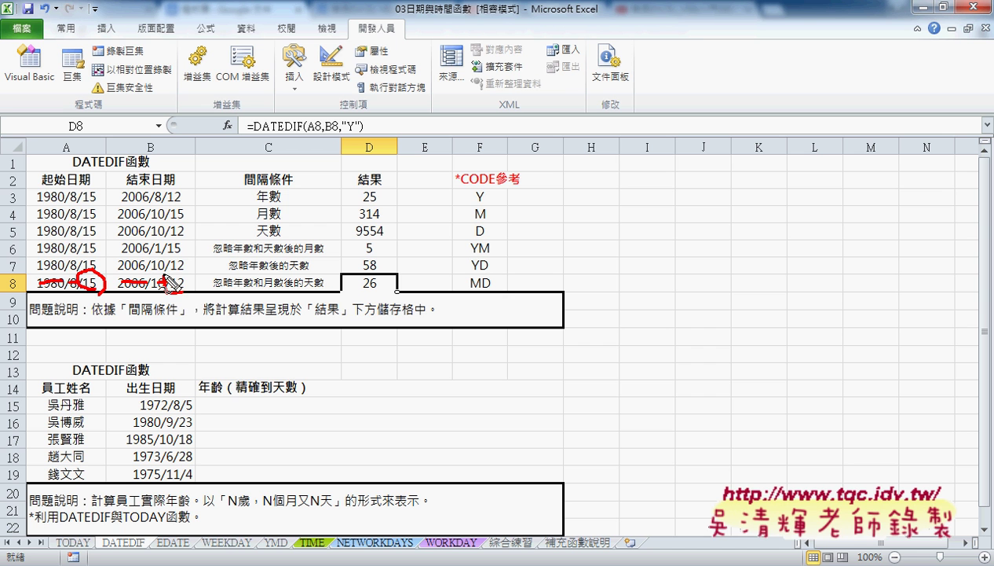
pyautogui.moveTo(163, 277); pyautogui.dragTo(182, 292)
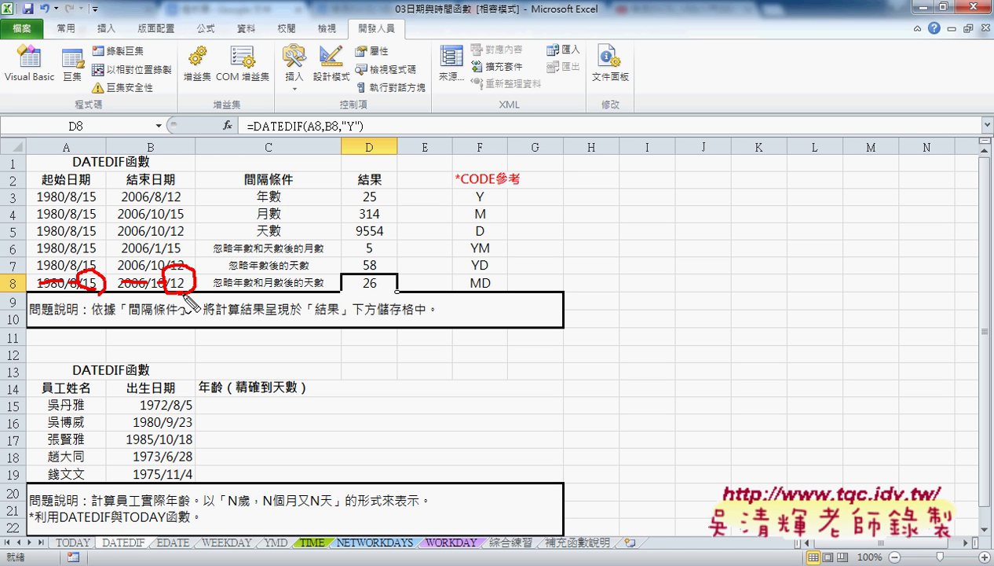
pyautogui.press('Escape')
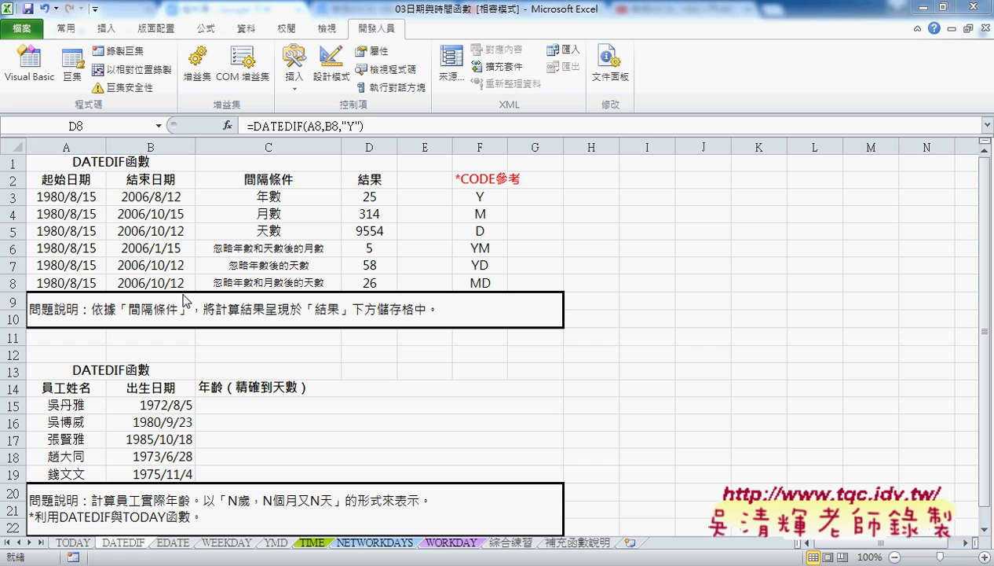
pyautogui.click(354, 124)
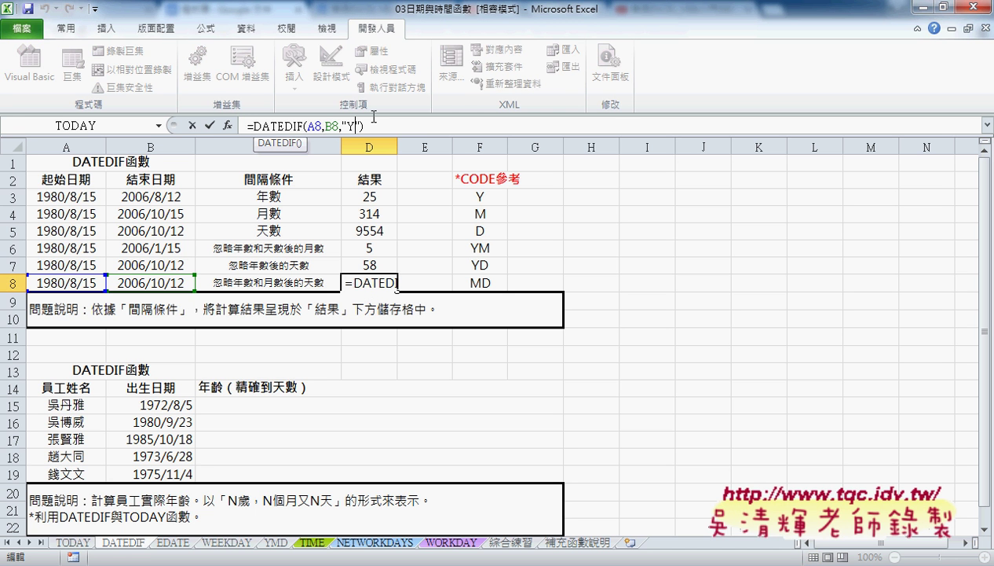
pyautogui.press('BackSpace')
pyautogui.write('M')
pyautogui.write('D')
pyautogui.press('Return')
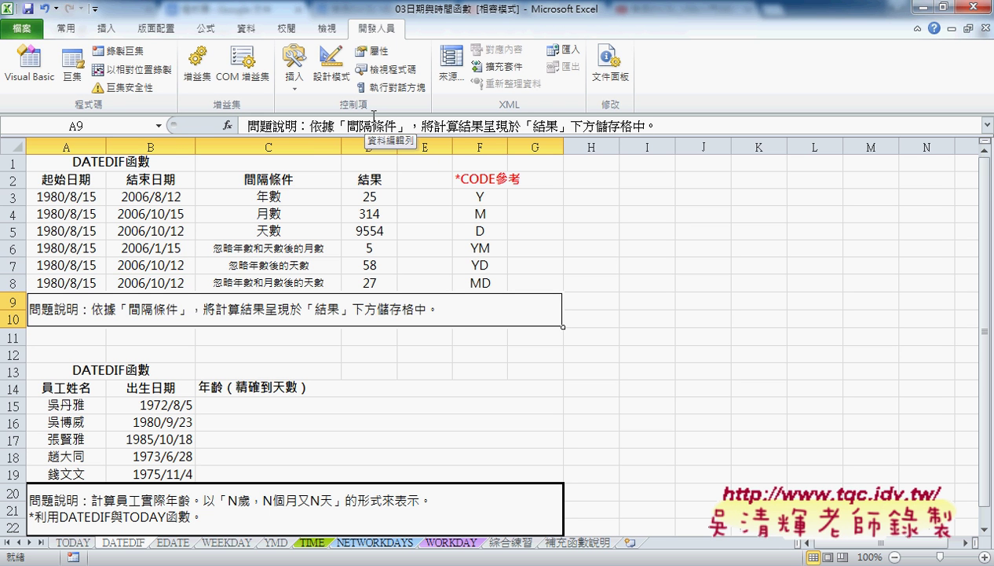
# Change B8's end date to 2006/10/18 so D8 shows 3 days.
pyautogui.doubleClick(179, 282)
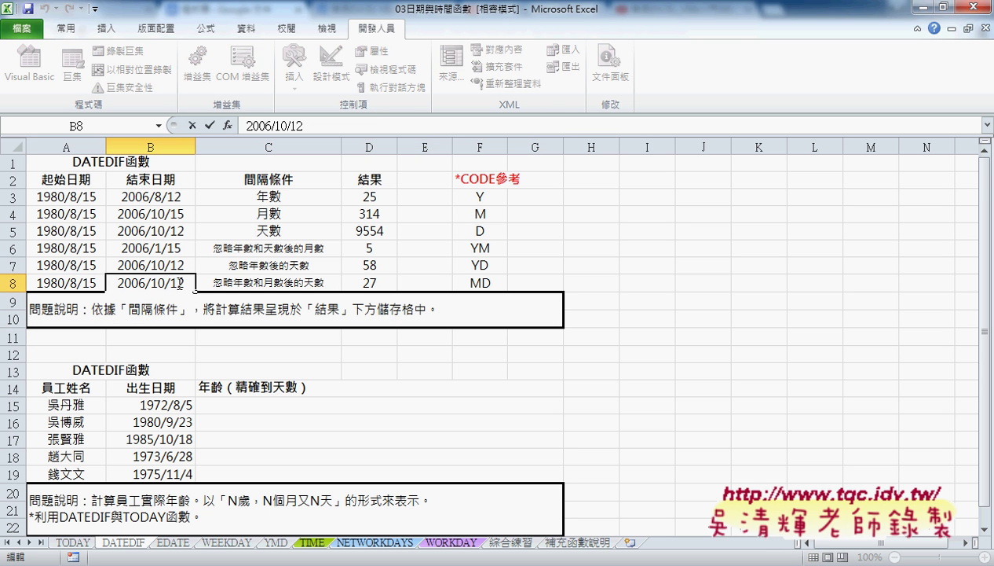
pyautogui.moveTo(179, 283); pyautogui.dragTo(201, 274)
pyautogui.write('8')
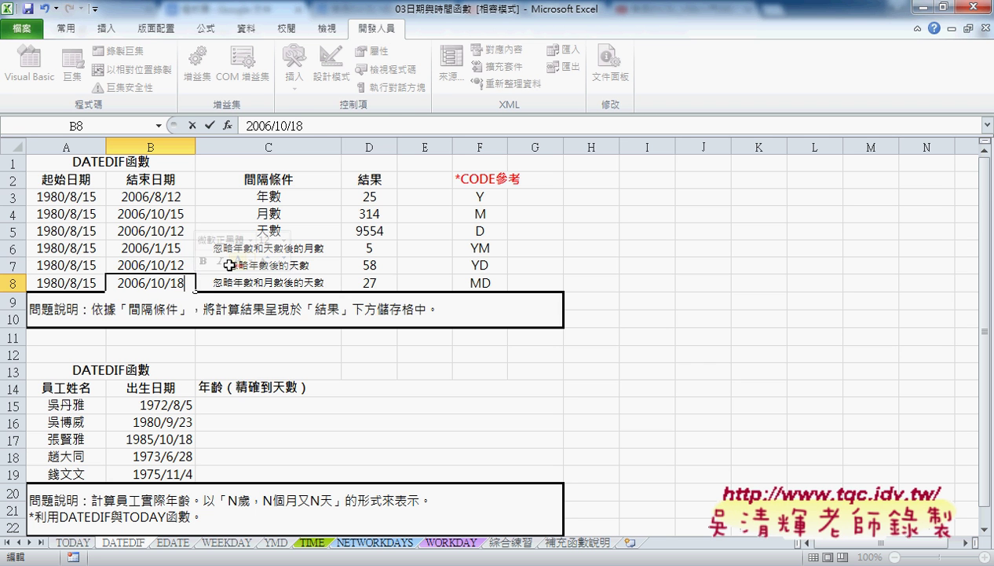
pyautogui.press('Return')
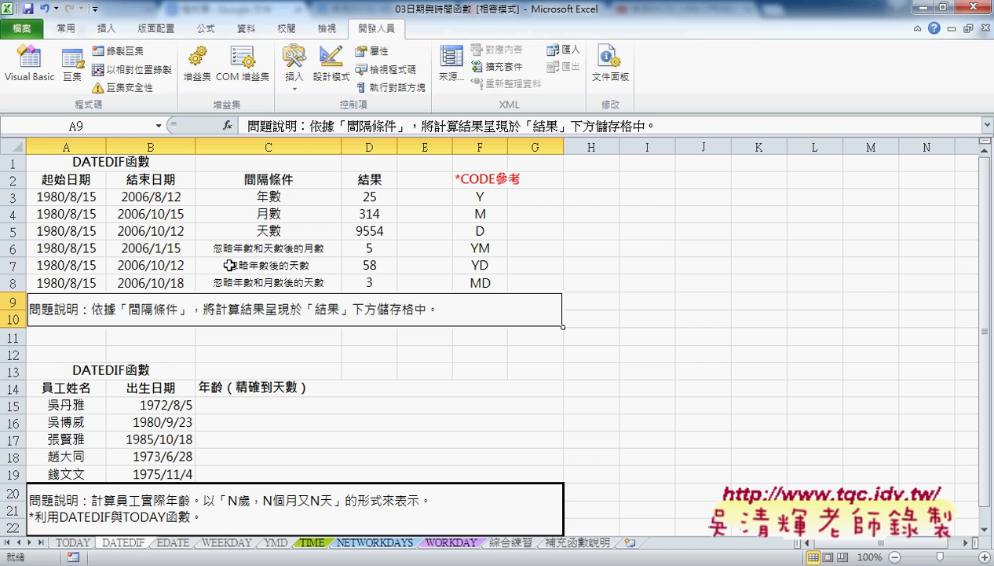
pyautogui.click(279, 405)
pyautogui.moveTo(479, 196); pyautogui.dragTo(487, 291)
pyautogui.click(360, 399)
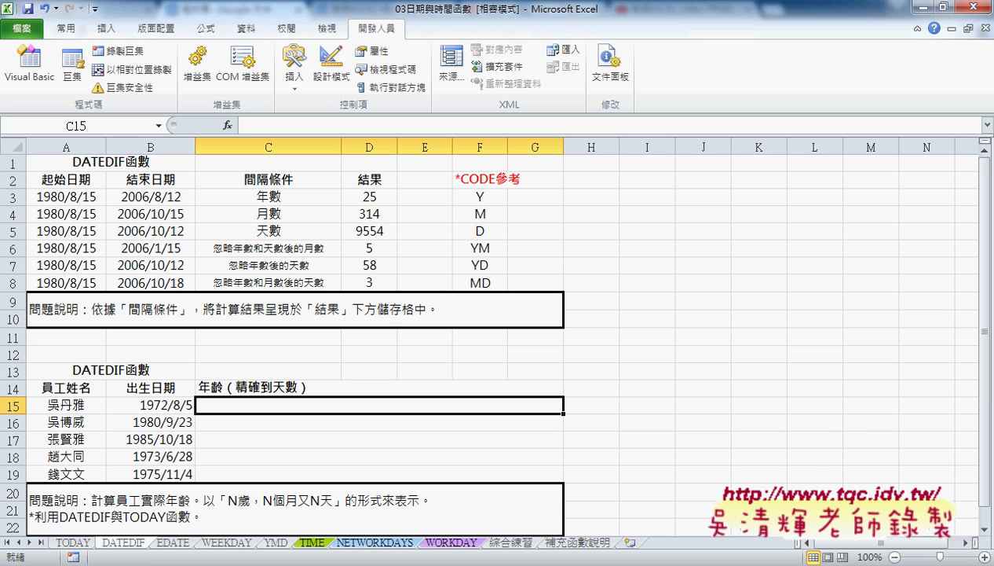
pyautogui.click(966, 564)
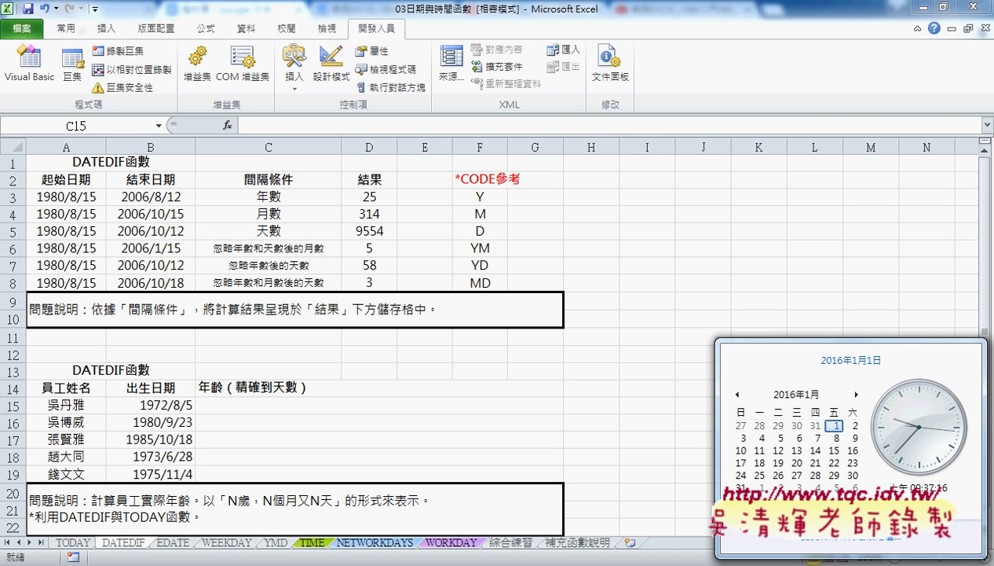
pyautogui.click(278, 405)
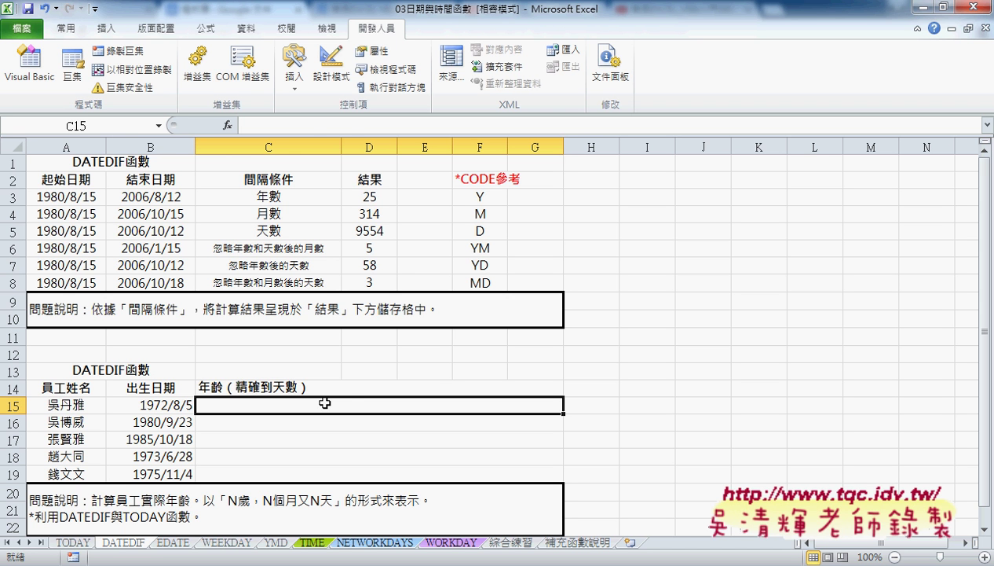
pyautogui.click(379, 195)
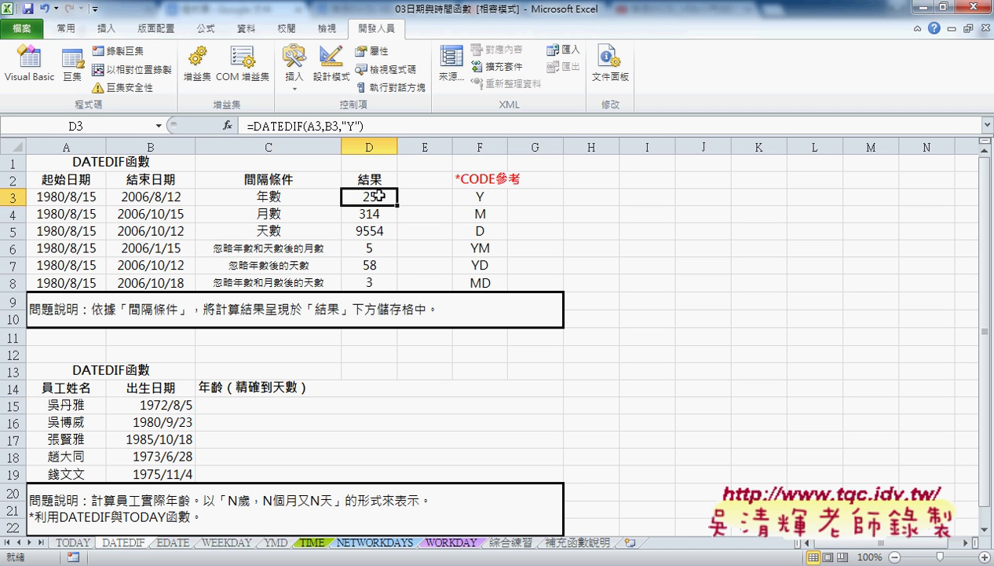
pyautogui.click(486, 198)
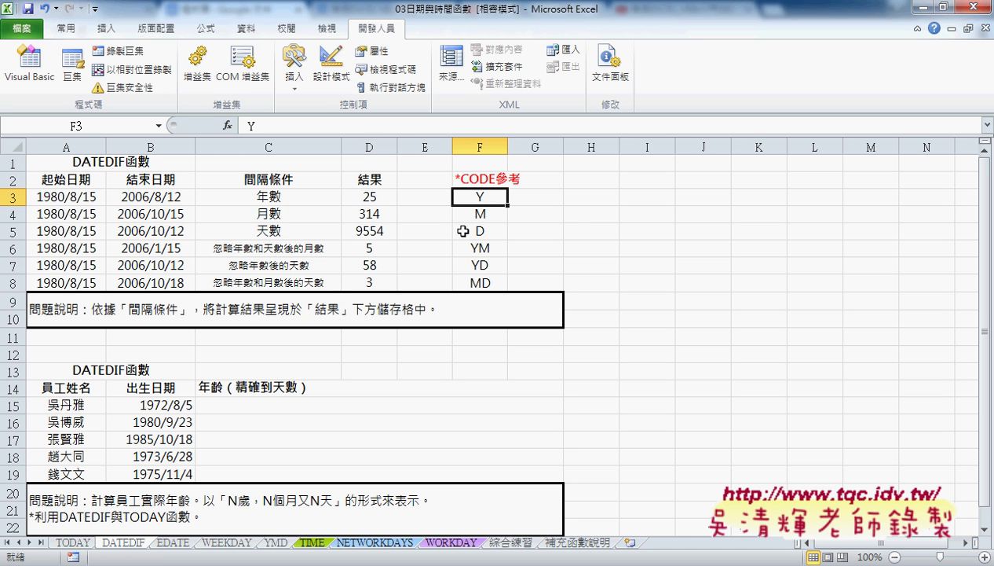
pyautogui.click(304, 403)
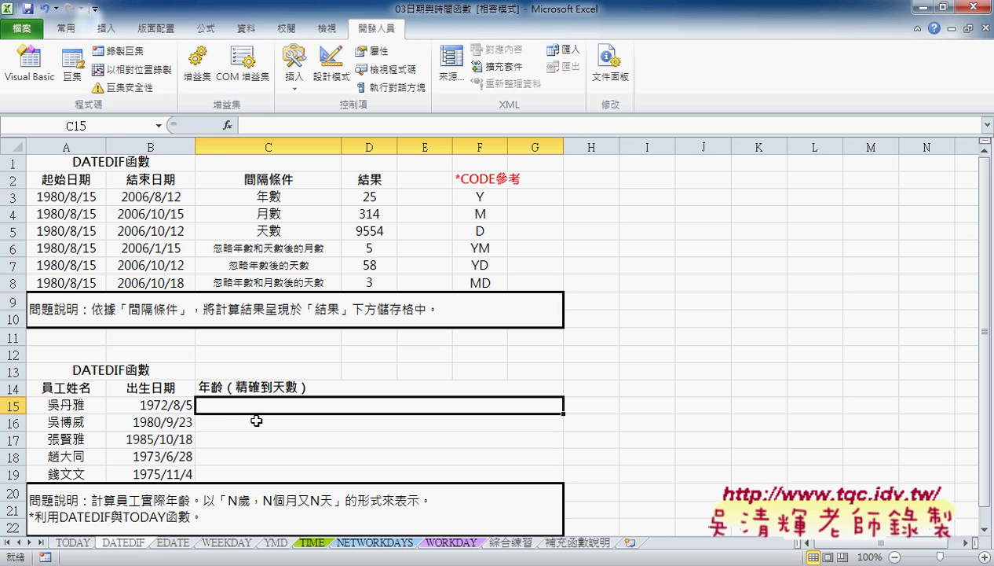
pyautogui.click(259, 126)
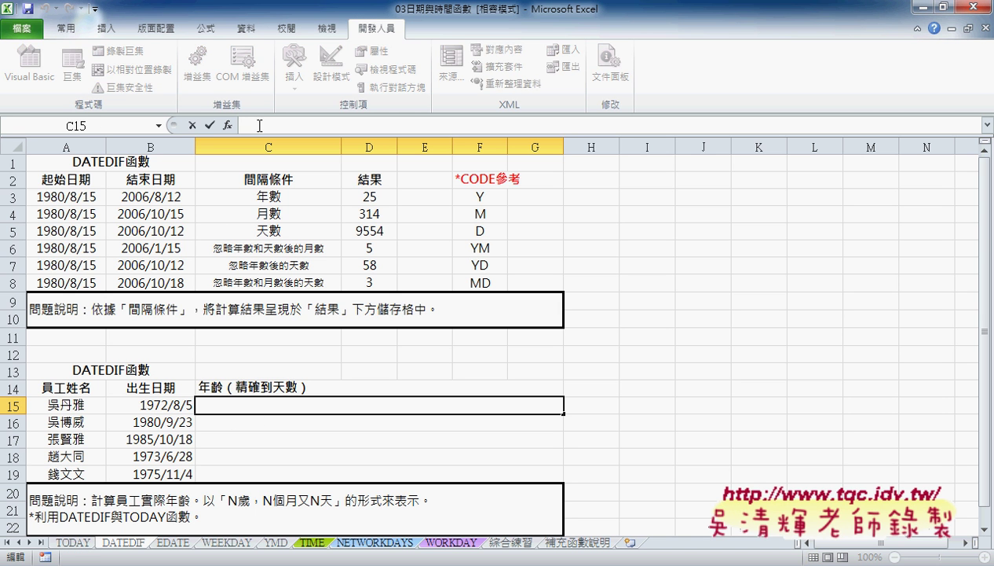
# Enter =DATEDIF(B15,TODAY(),"Y") in C15 to show the age 43.
pyautogui.write('=da')
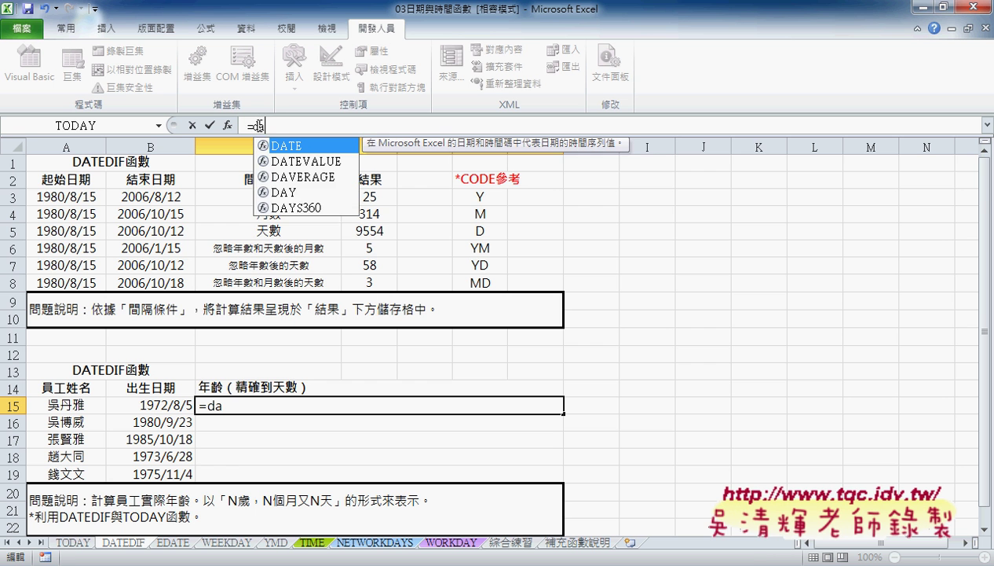
pyautogui.write('ted')
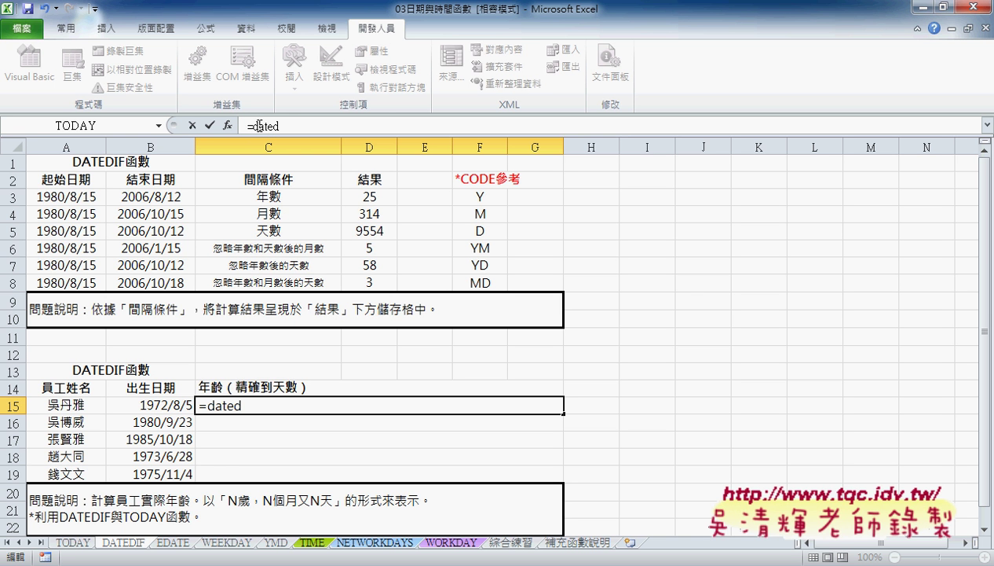
pyautogui.write('if(')
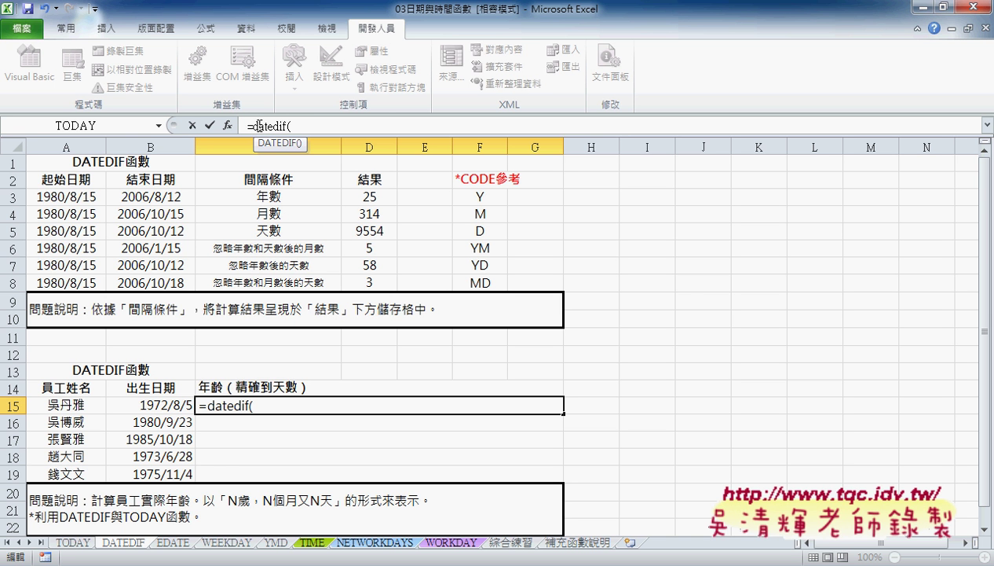
pyautogui.click(171, 408)
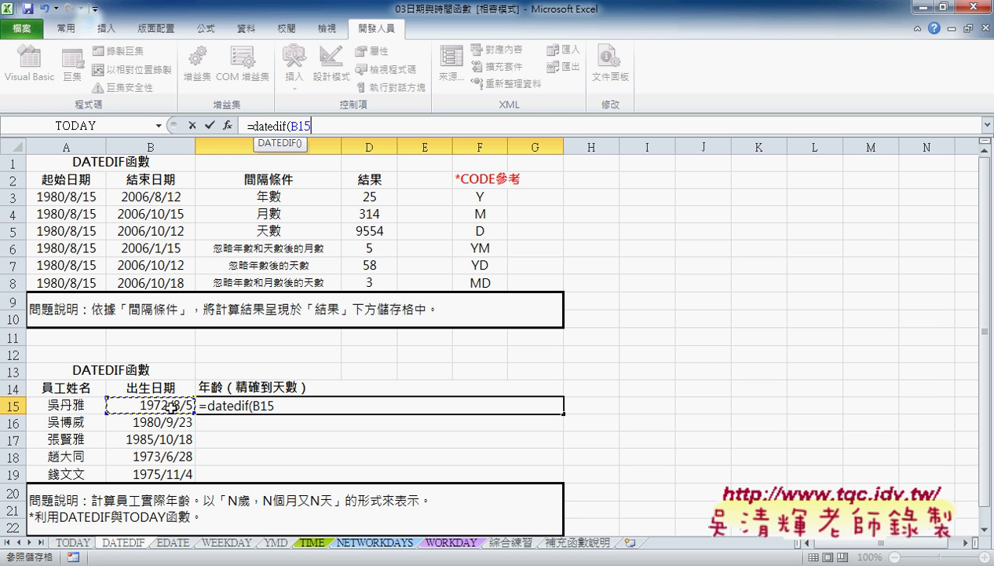
pyautogui.write(',')
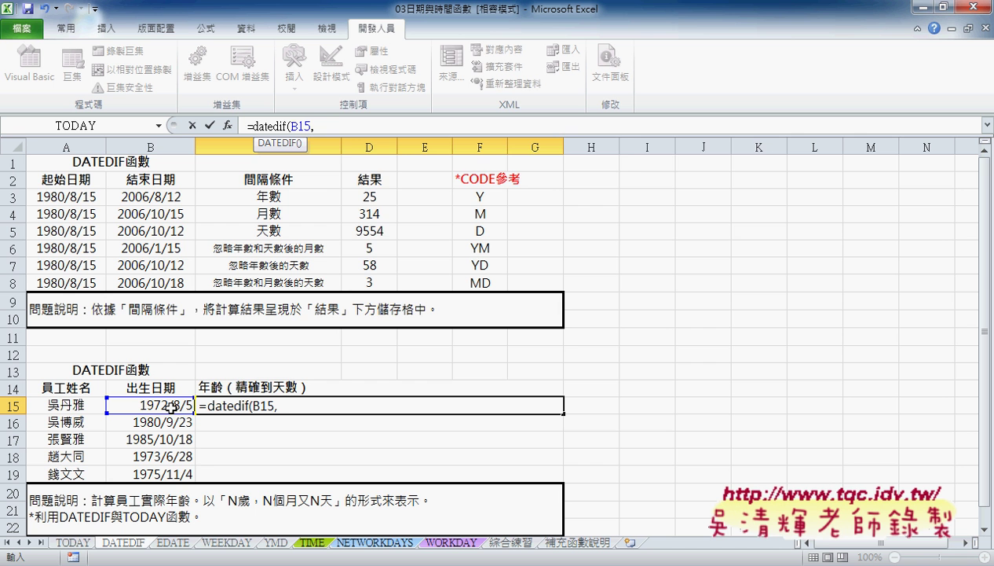
pyautogui.write('tod')
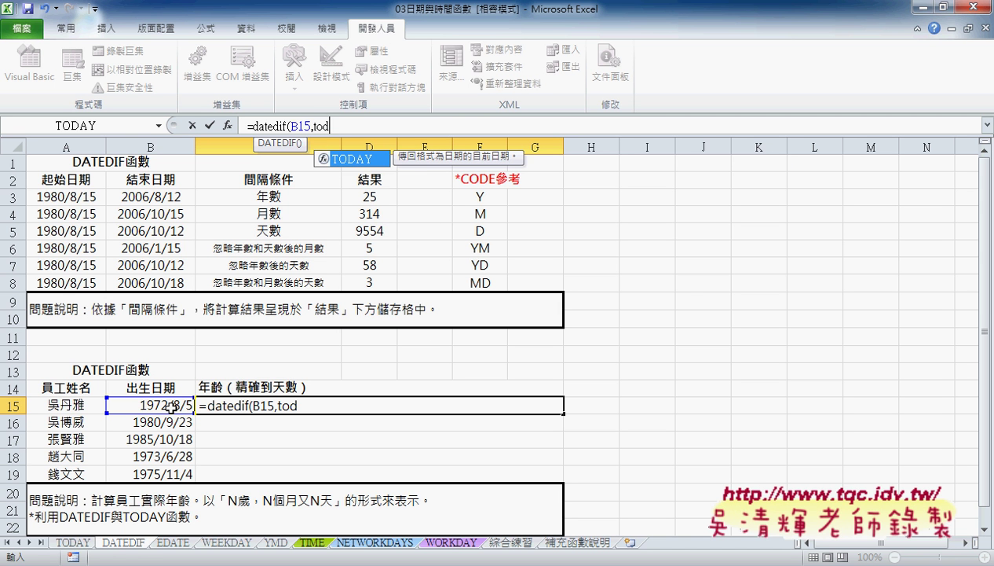
pyautogui.write('ay(),')
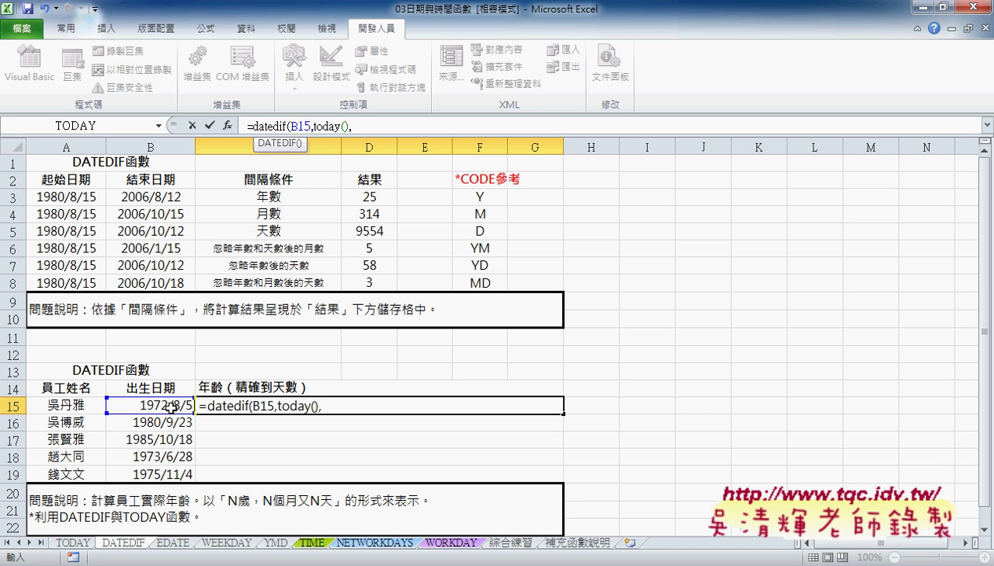
pyautogui.write('"Y')
pyautogui.write('")')
pyautogui.press('Return')
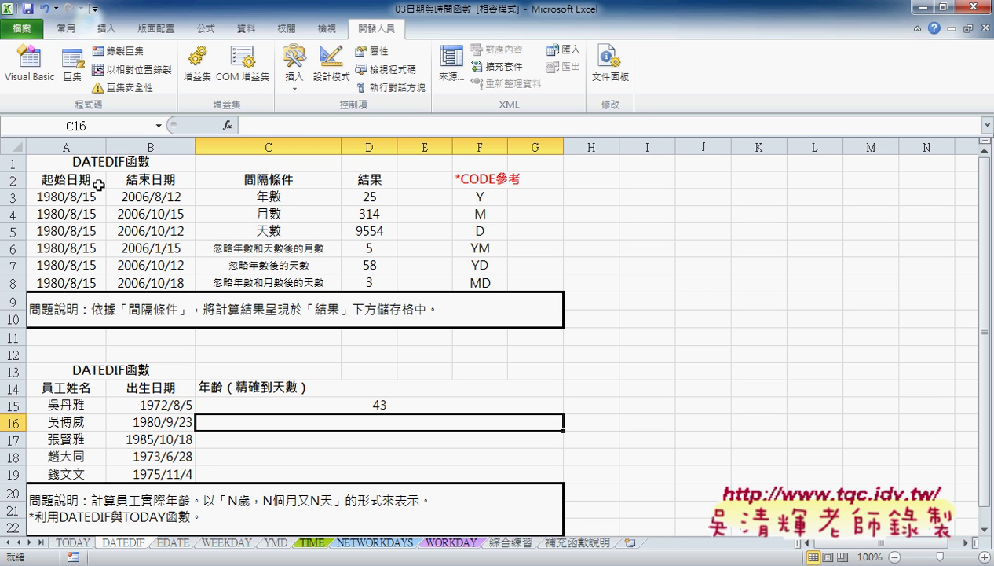
pyautogui.click(401, 408)
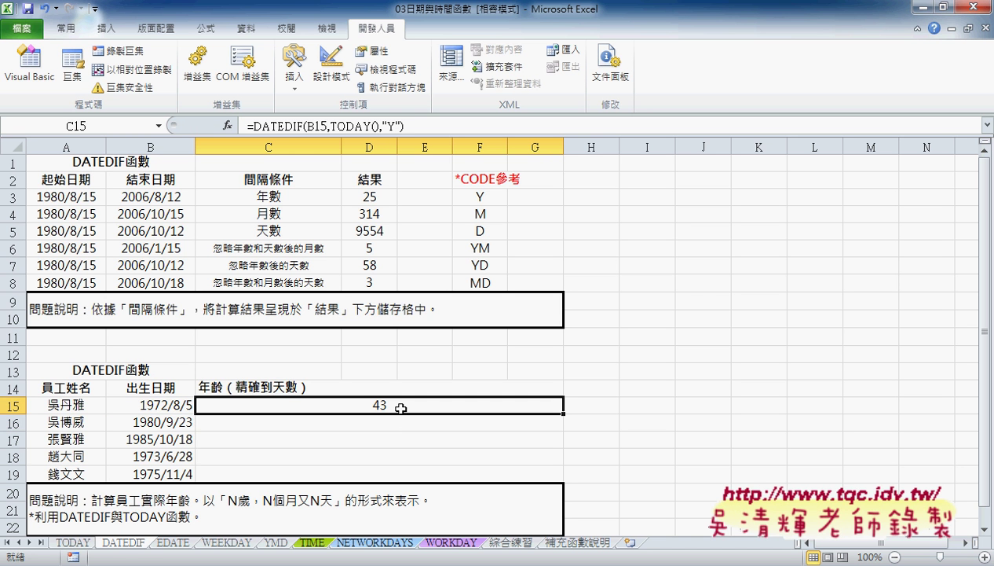
# Copy 歲，N個月又N天 from A20 and append it as text to C15's formula, giving 43歲，N個月又N天.
pyautogui.doubleClick(249, 503)
pyautogui.moveTo(237, 501); pyautogui.dragTo(331, 501)
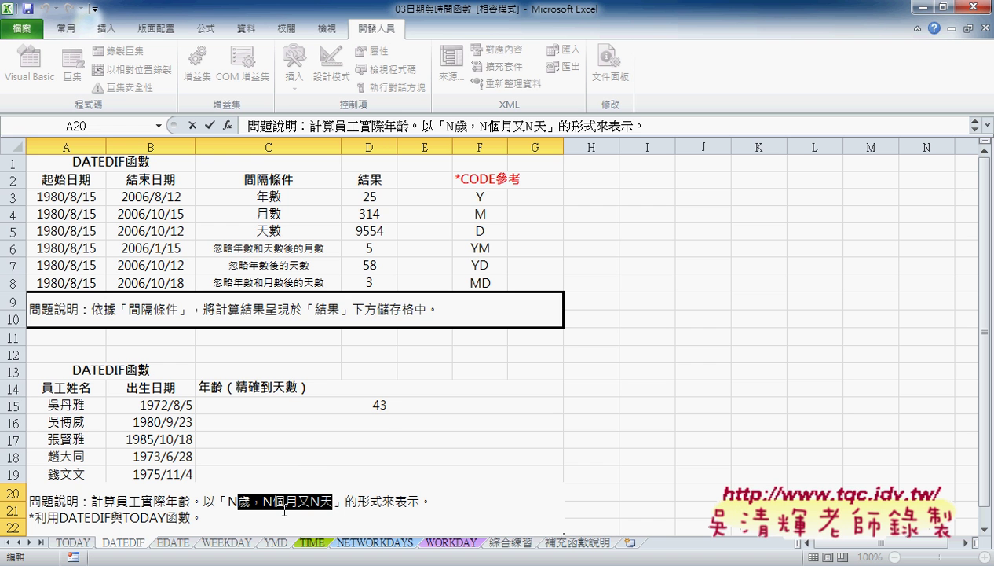
pyautogui.click(402, 402)
pyautogui.click(432, 128)
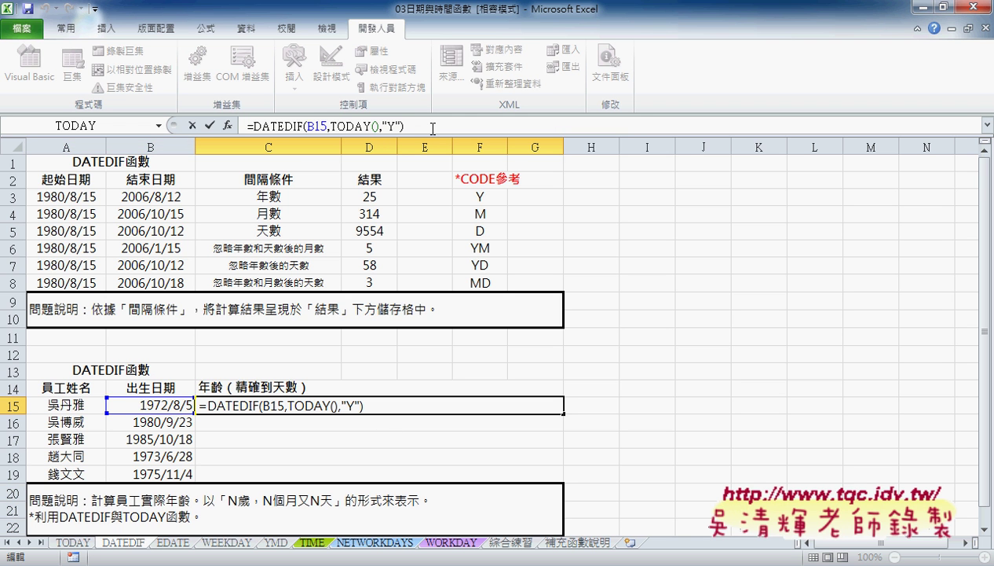
pyautogui.write('&')
pyautogui.write('"')
pyautogui.write('"')
pyautogui.write('歲，N個月又N天')
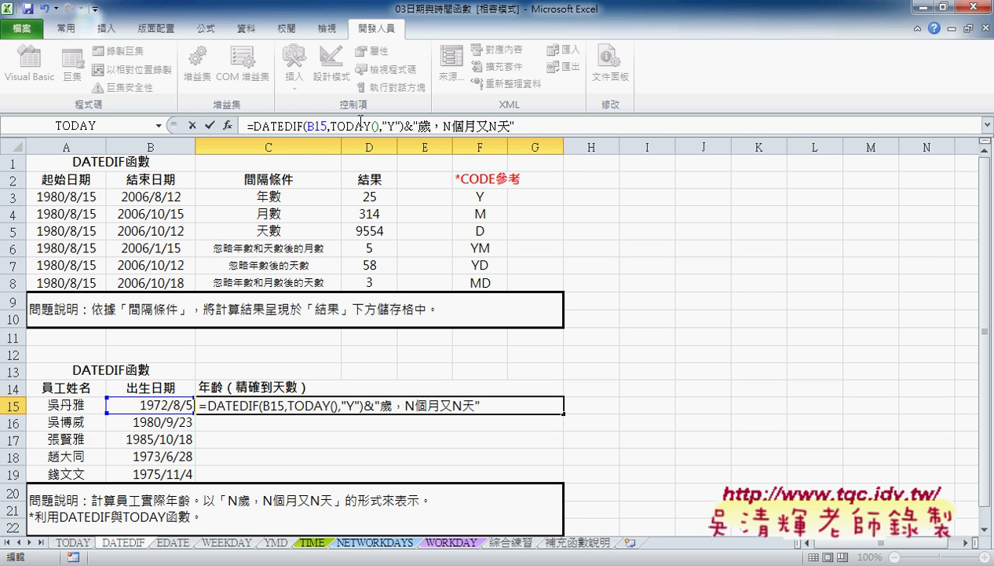
pyautogui.click(209, 125)
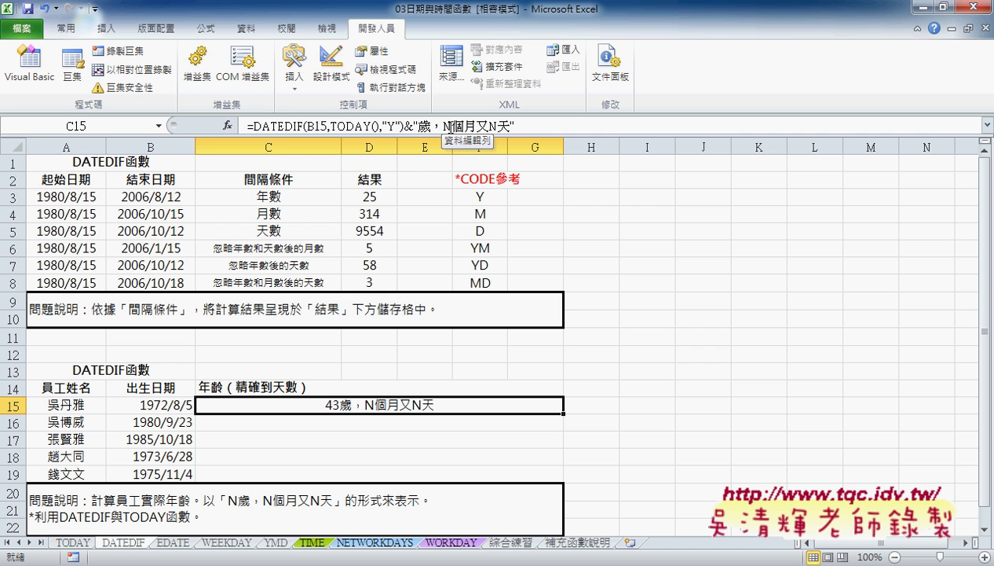
# Replace the month N in C15 with DATEDIF(B15,TODAY(),"YM") so it reads 43歲，4個月又N天.
pyautogui.moveTo(253, 126); pyautogui.dragTo(401, 125)
pyautogui.hotkey('ctrl', 'c')
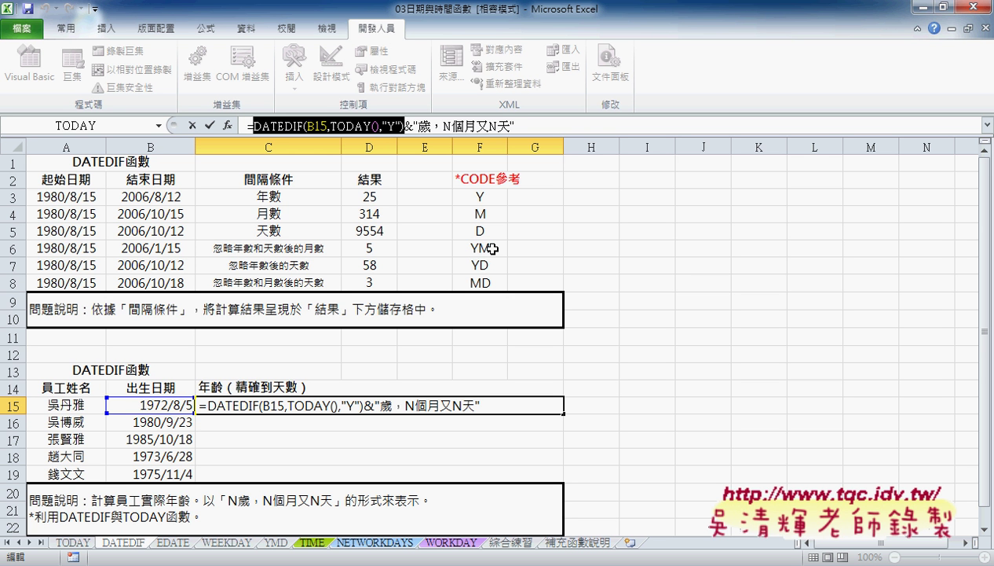
pyautogui.click(448, 126)
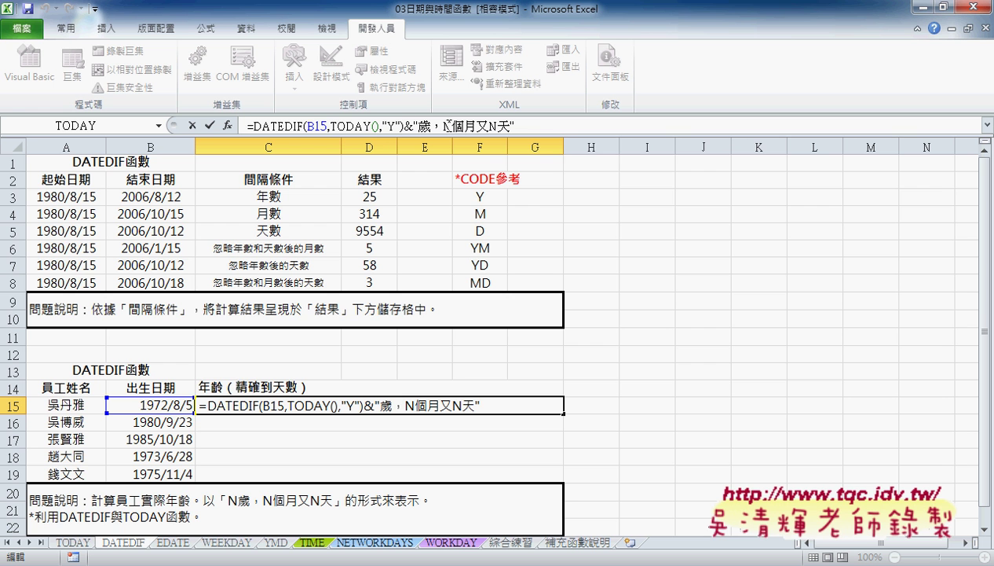
pyautogui.moveTo(442, 126); pyautogui.dragTo(451, 126)
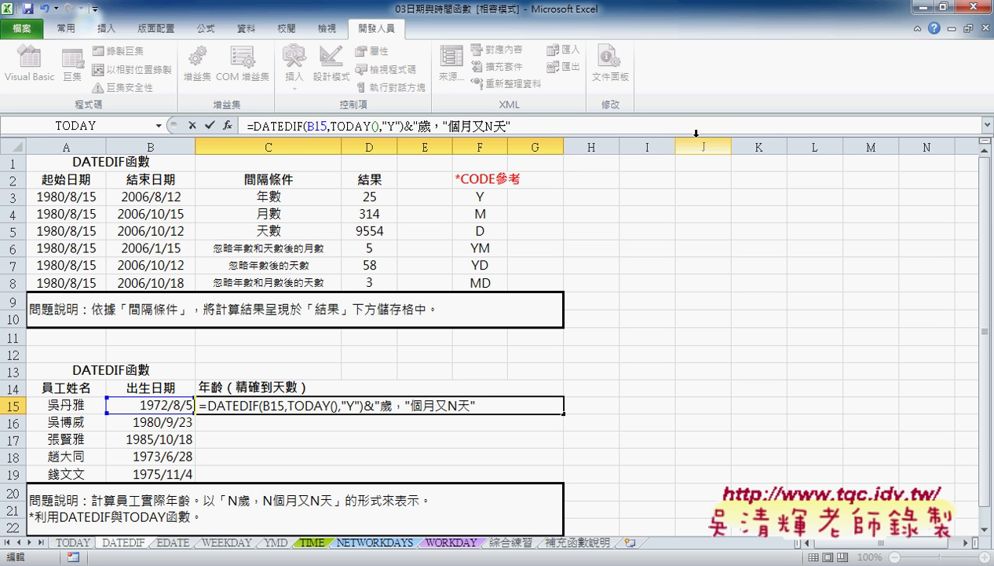
pyautogui.write('"')
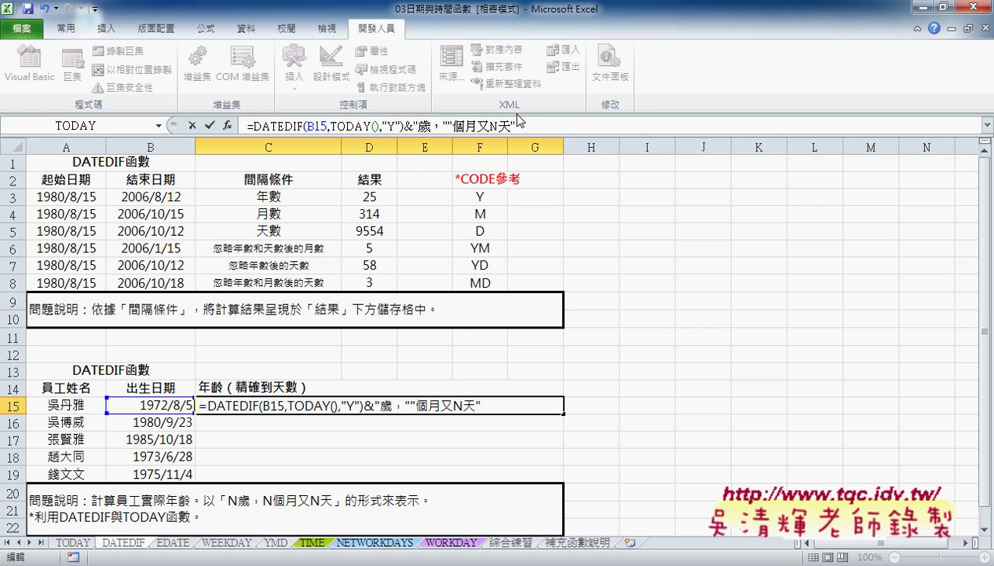
pyautogui.press('Left')
pyautogui.write('&')
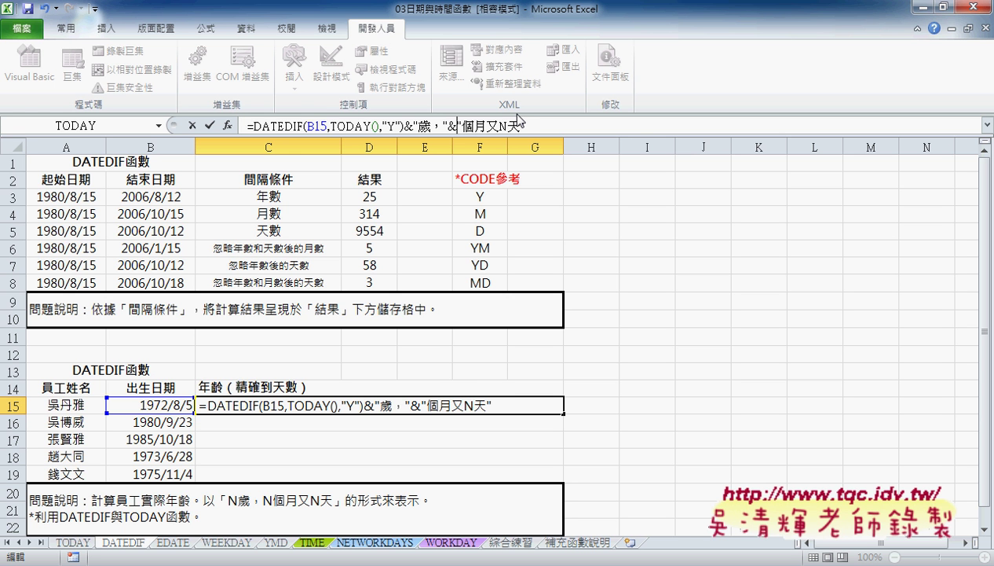
pyautogui.write('&')
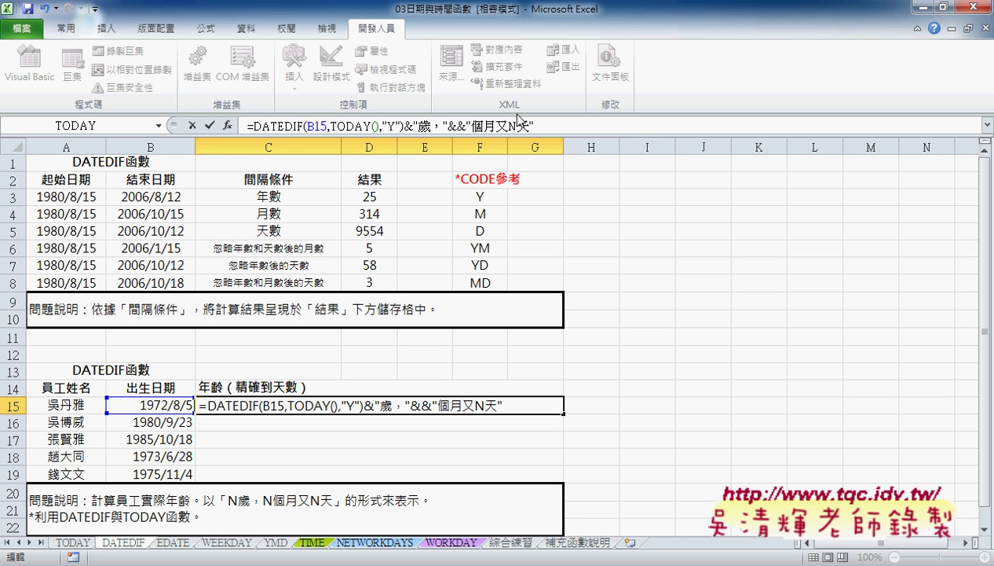
pyautogui.hotkey('ctrl', 'v')
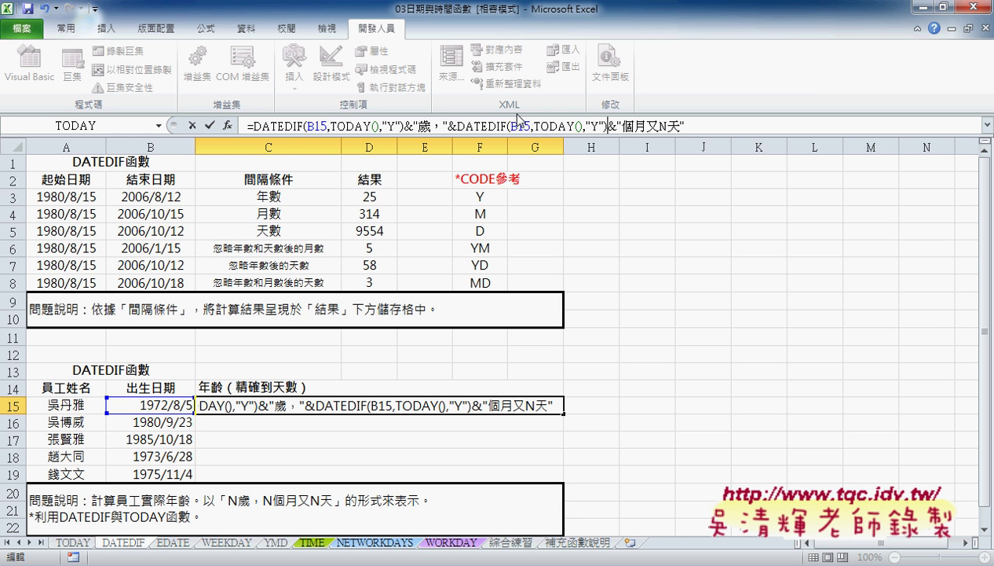
pyautogui.press('Left')
pyautogui.press('Left')
pyautogui.write('M')
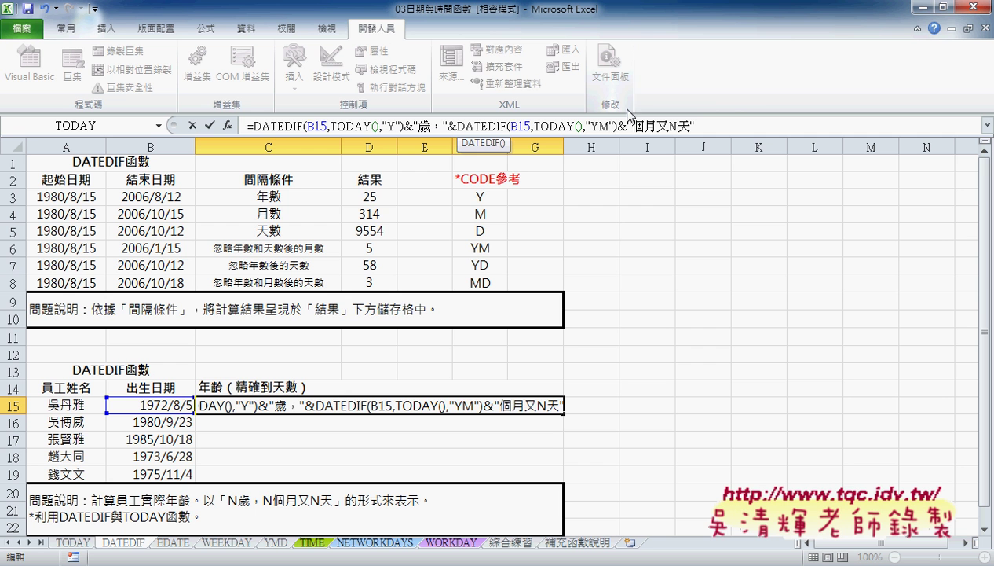
pyautogui.click(209, 125)
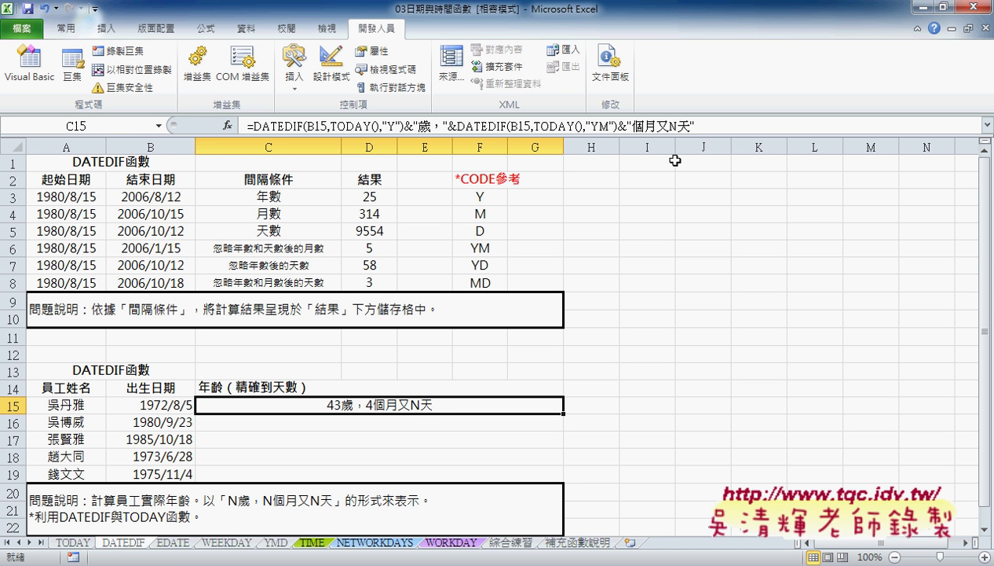
# Replace the day N in C15 with DATEDIF(B15,TODAY(),"MD") so it reads 43歲，4個月又27天.
pyautogui.click(669, 125)
pyautogui.moveTo(669, 126); pyautogui.dragTo(677, 125)
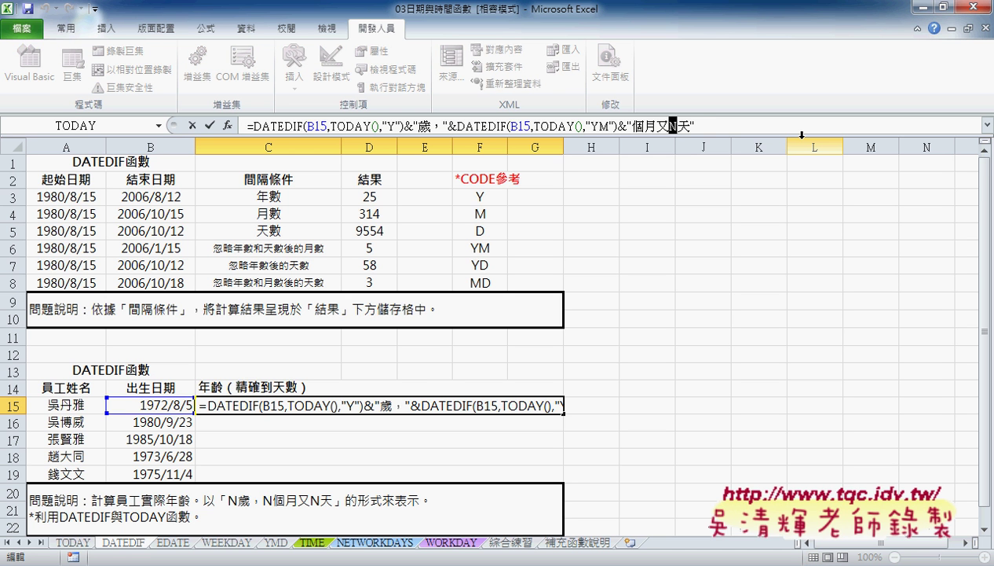
pyautogui.write('""')
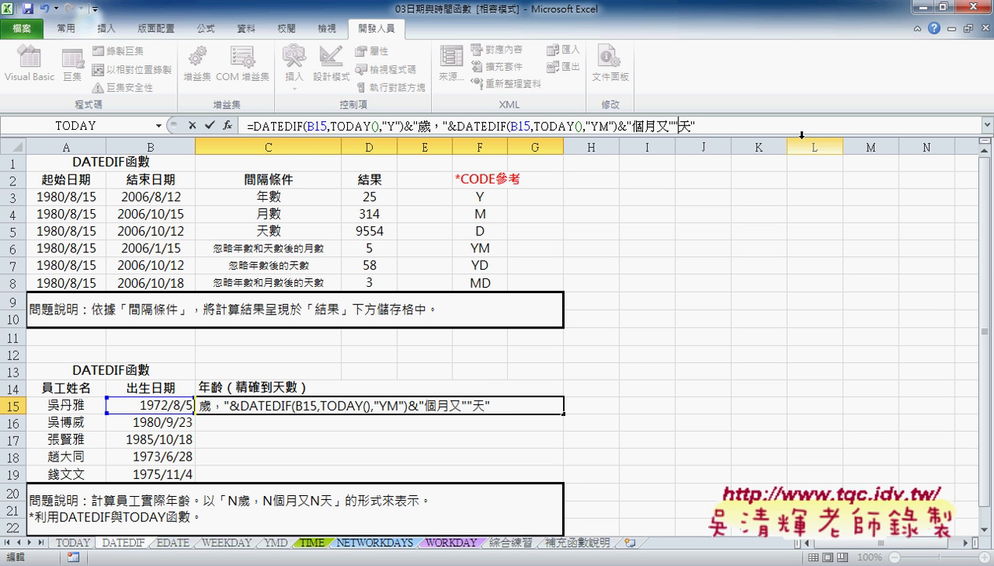
pyautogui.press('Left')
pyautogui.write('&&')
pyautogui.press('Left')
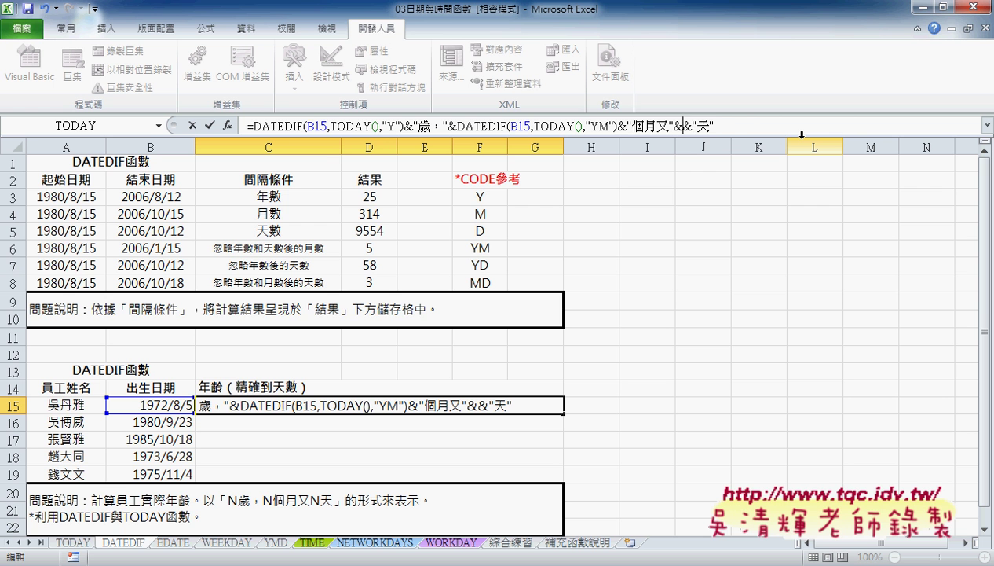
pyautogui.hotkey('ctrl', 'v')
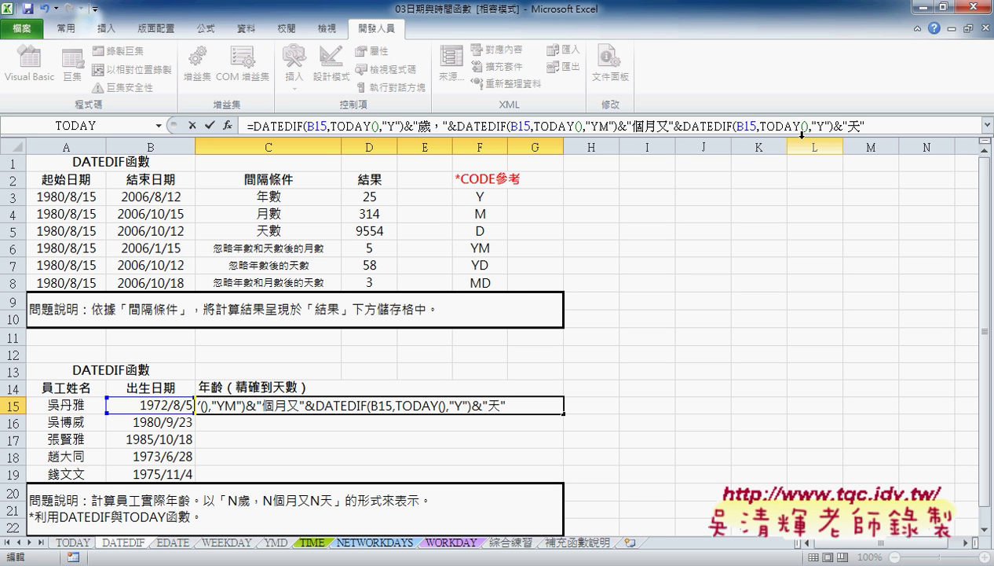
pyautogui.click(802, 135)
pyautogui.hotkey('shift', 'Right')
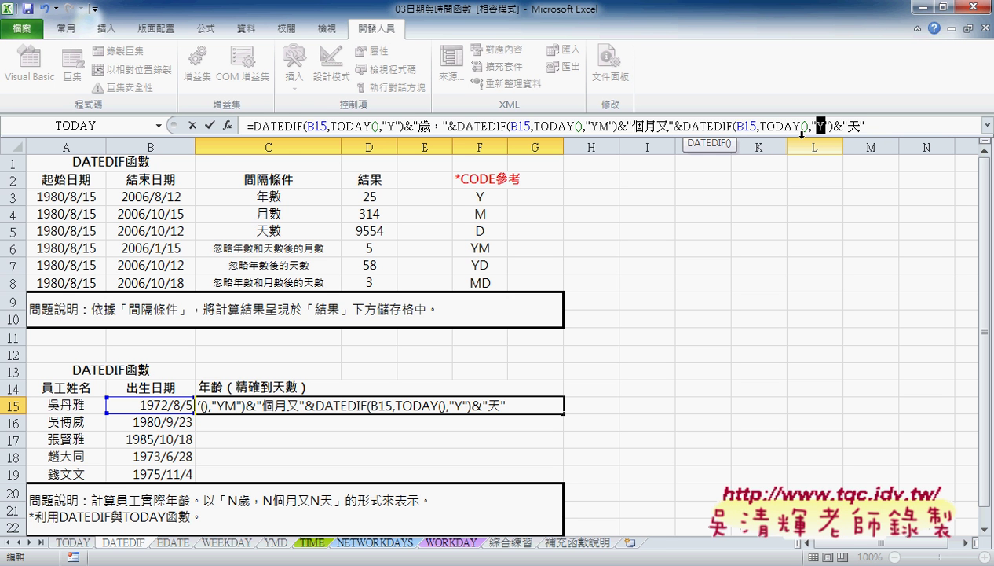
pyautogui.write('M')
pyautogui.write('D')
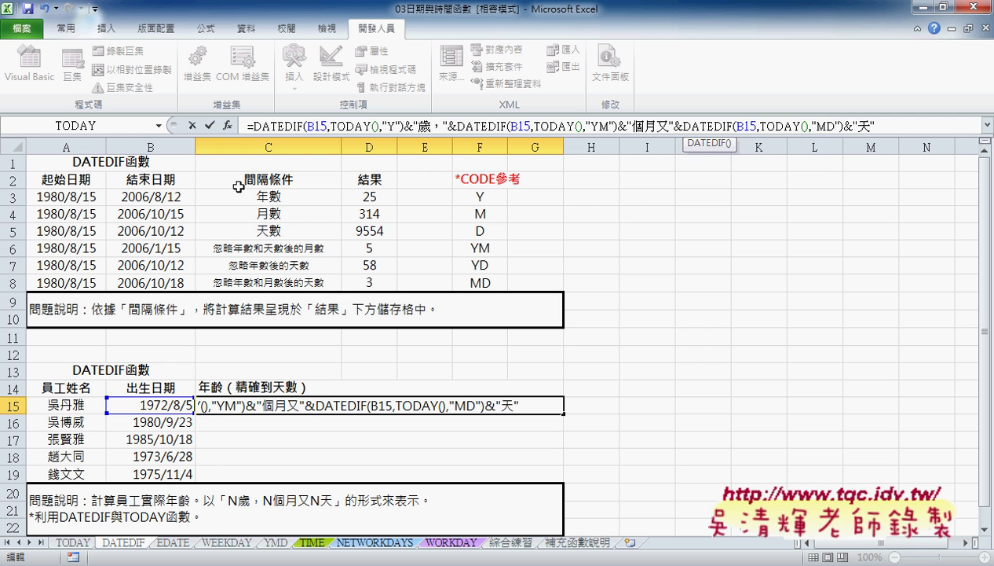
pyautogui.click(210, 125)
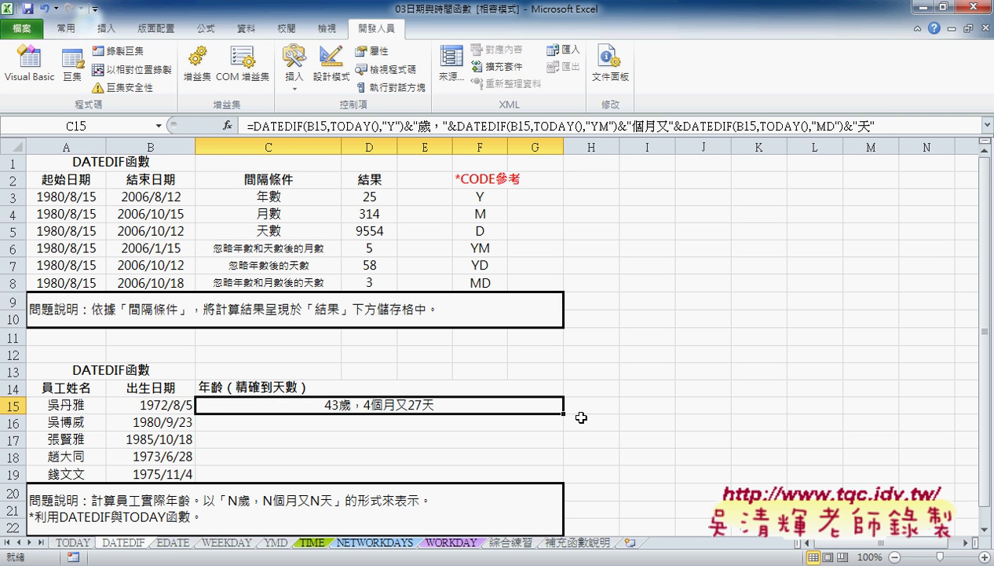
# Fill C15's age formula down to C19 and widen column H to 16.13.
pyautogui.moveTo(563, 413); pyautogui.dragTo(566, 479)
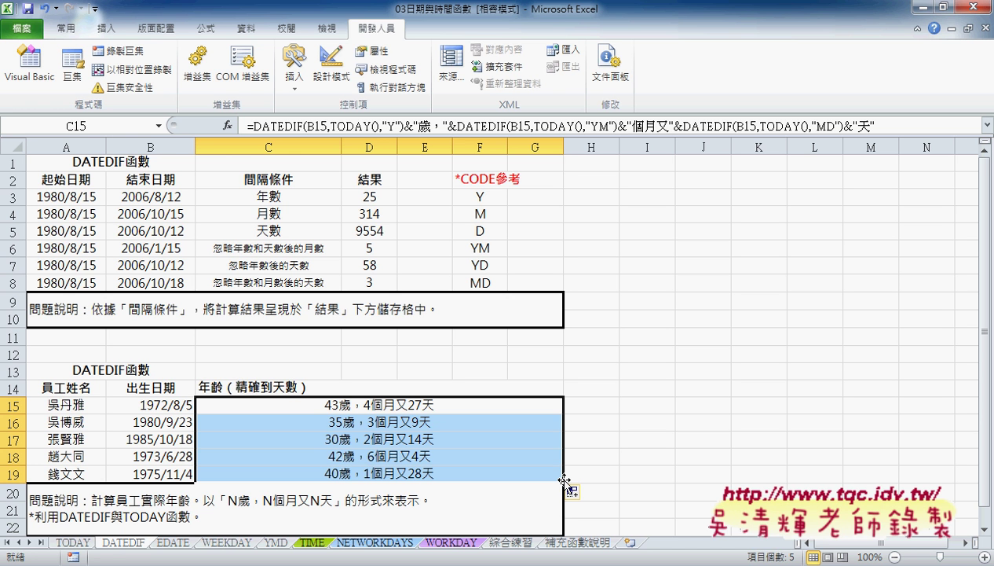
pyautogui.moveTo(619, 147); pyautogui.dragTo(781, 149)
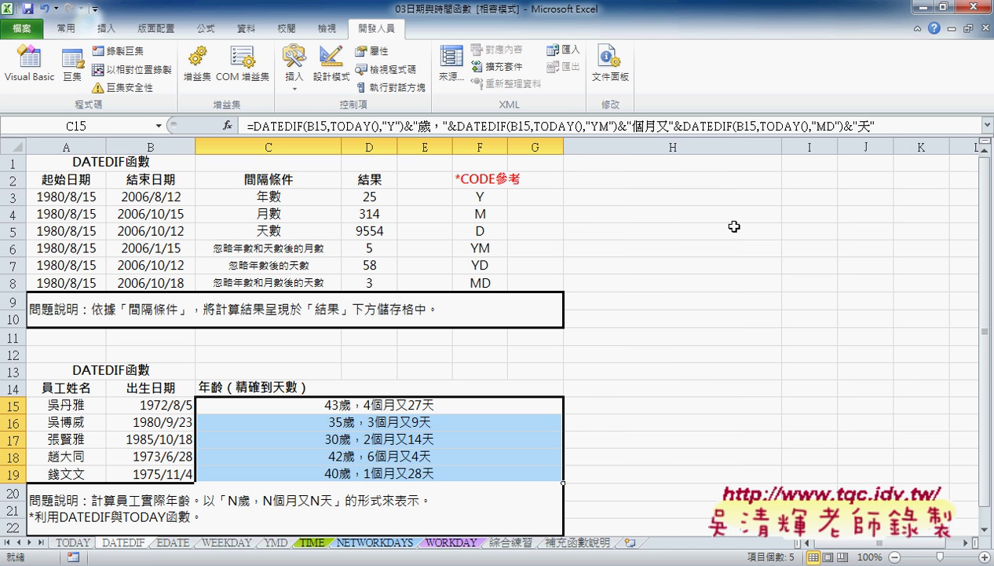
pyautogui.click(624, 384)
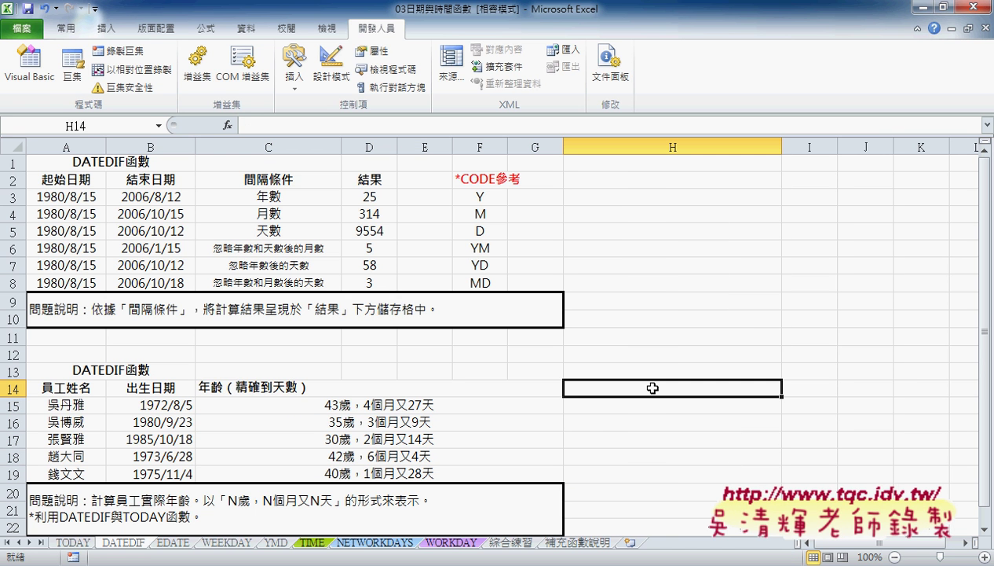
# Enter the heading VBA in H14, review C15's formula, and select H15:H19 for VBA results.
pyautogui.write('VBA')
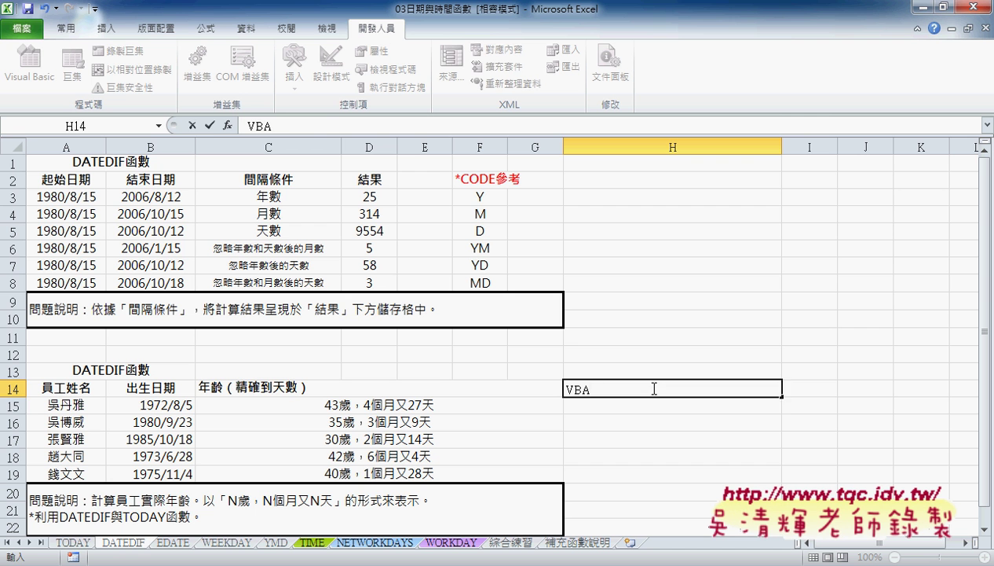
pyautogui.press('Return')
pyautogui.click(653, 387)
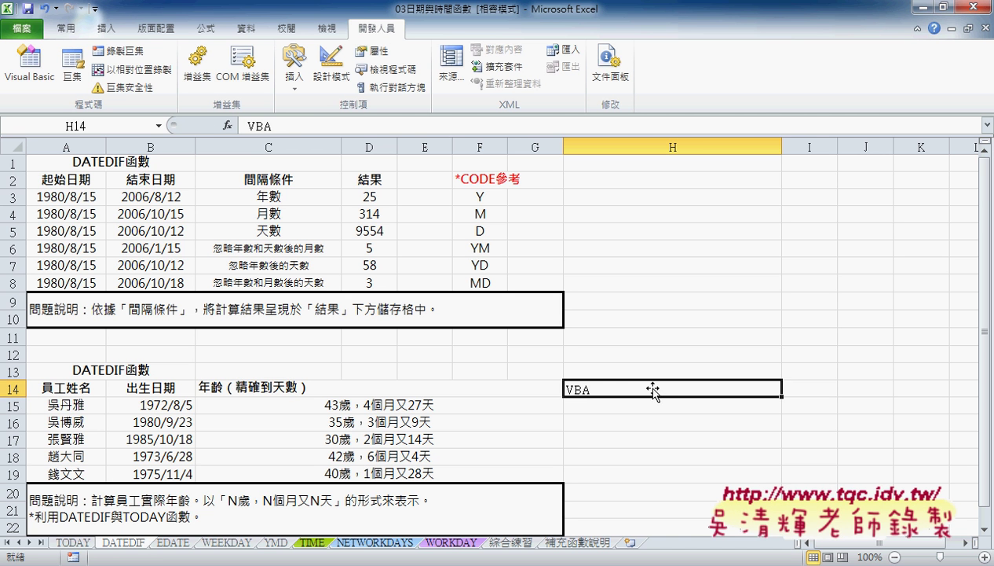
pyautogui.click(516, 408)
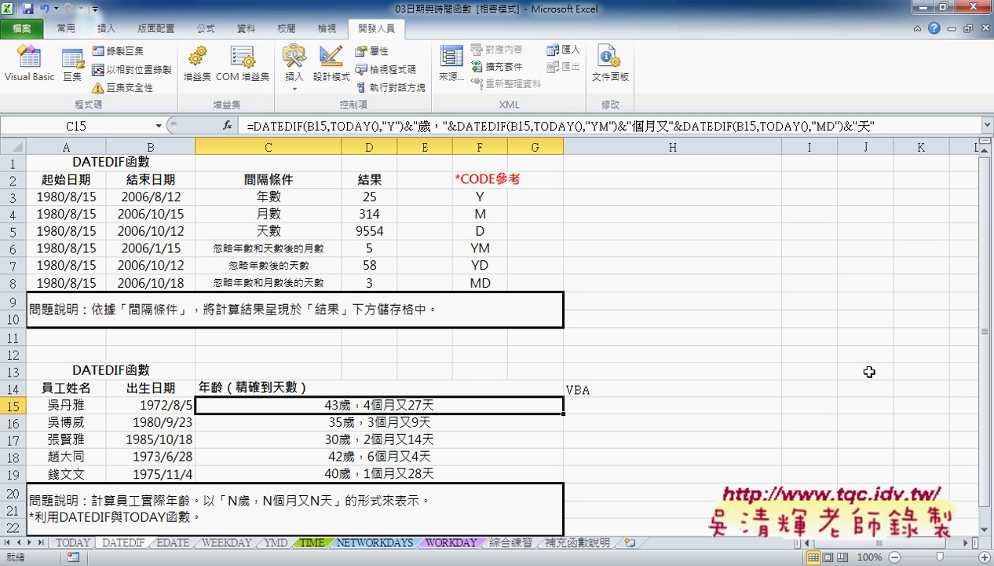
pyautogui.moveTo(630, 413); pyautogui.dragTo(625, 476)
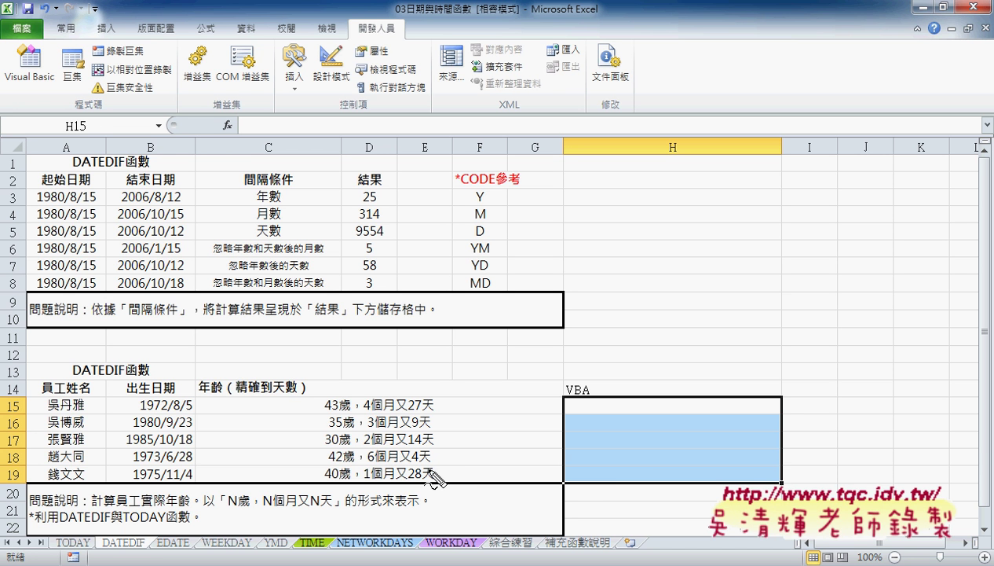
pyautogui.moveTo(13, 414); pyautogui.dragTo(21, 417)
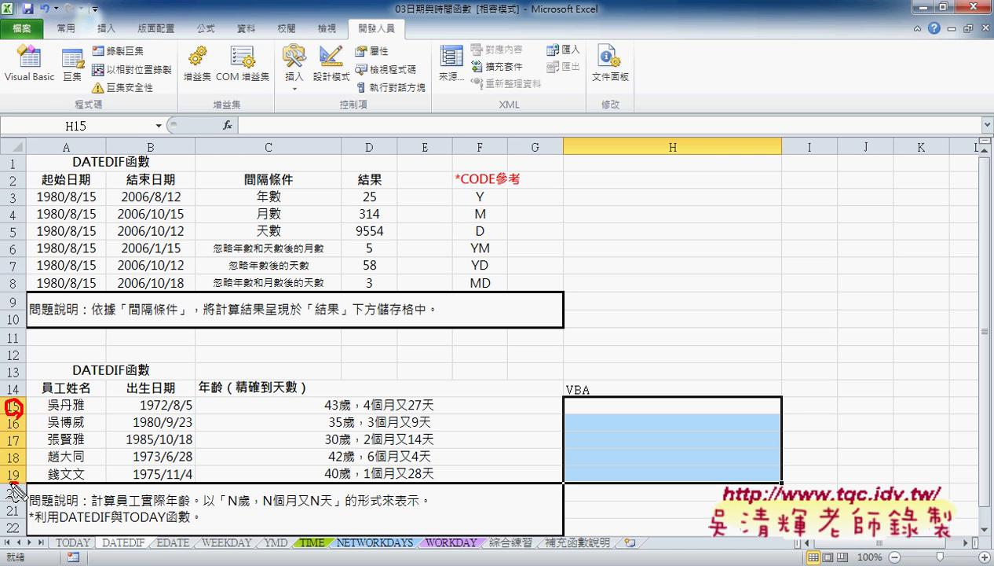
pyautogui.moveTo(14, 463); pyautogui.dragTo(27, 489)
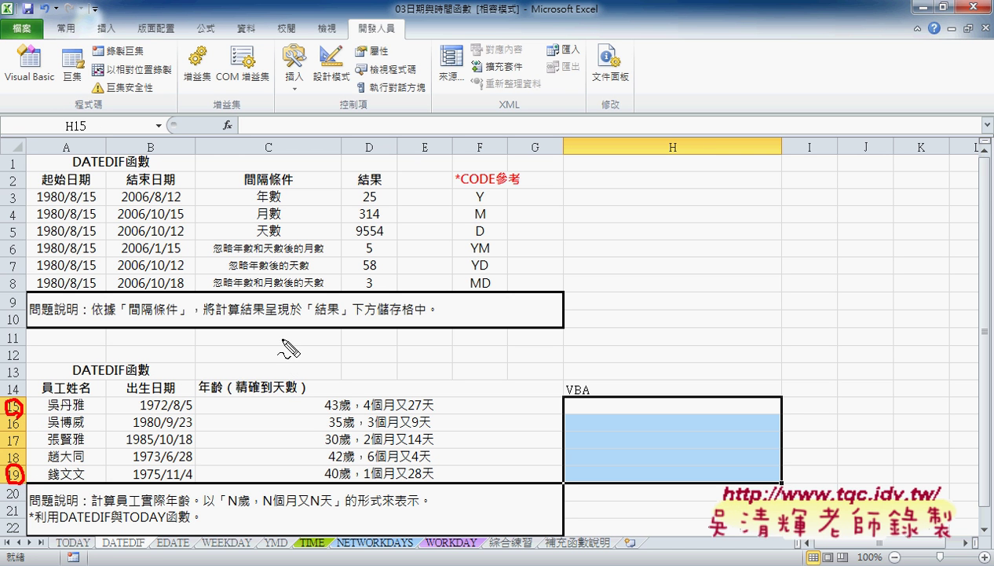
pyautogui.moveTo(89, 332); pyautogui.dragTo(91, 362)
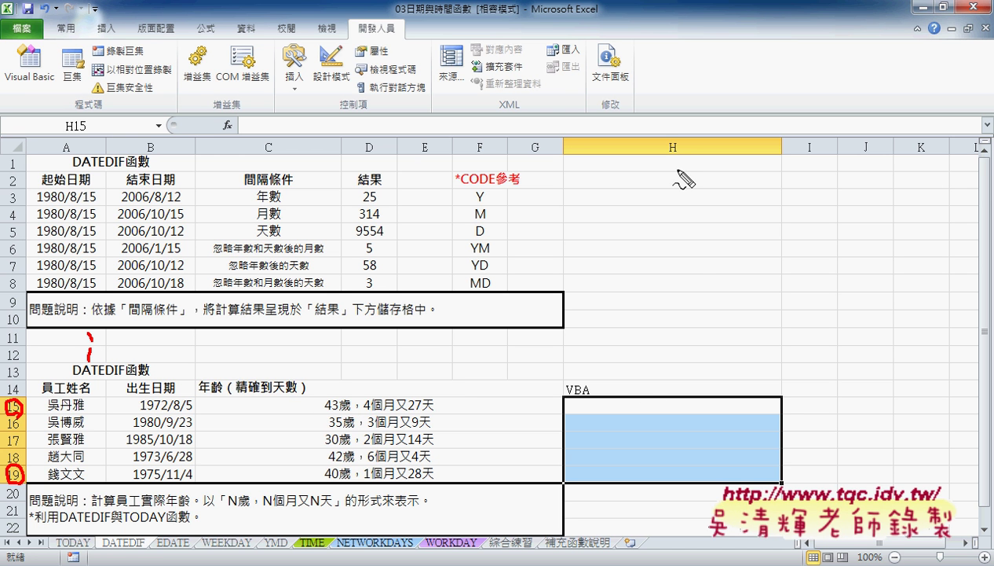
pyautogui.moveTo(681, 135); pyautogui.dragTo(664, 157)
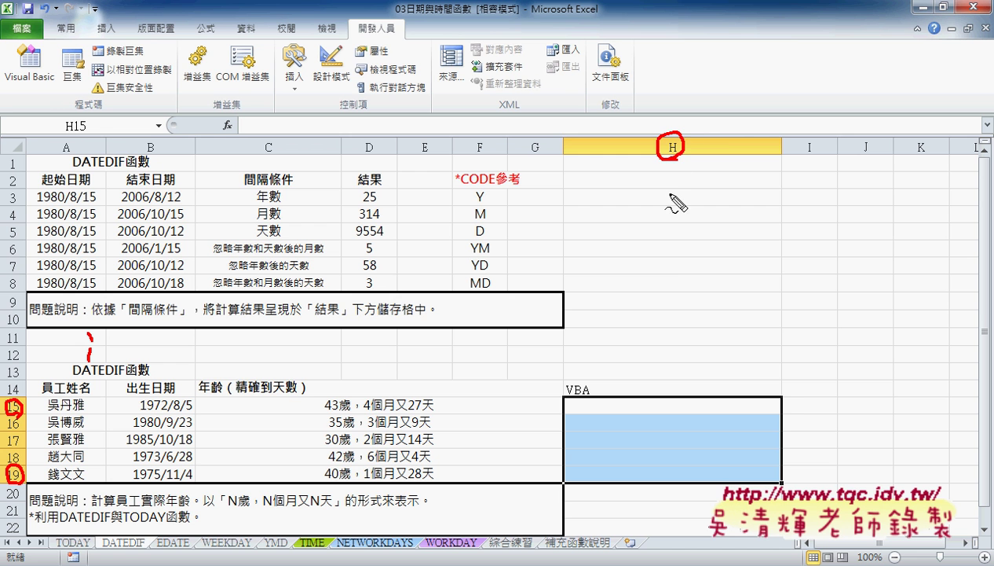
pyautogui.moveTo(618, 342)
pyautogui.mouseDown()
pyautogui.moveTo(604, 365)
pyautogui.moveTo(626, 364)
pyautogui.mouseUp()
pyautogui.moveTo(634, 328)
pyautogui.mouseDown()
pyautogui.moveTo(633, 365)
pyautogui.moveTo(673, 364)
pyautogui.moveTo(684, 334)
pyautogui.moveTo(683, 358)
pyautogui.moveTo(696, 344)
pyautogui.moveTo(711, 362)
pyautogui.moveTo(728, 362)
pyautogui.moveTo(737, 344)
pyautogui.mouseUp()
pyautogui.moveTo(743, 338)
pyautogui.mouseDown()
pyautogui.moveTo(761, 370)
pyautogui.moveTo(792, 359)
pyautogui.moveTo(799, 343)
pyautogui.mouseUp()
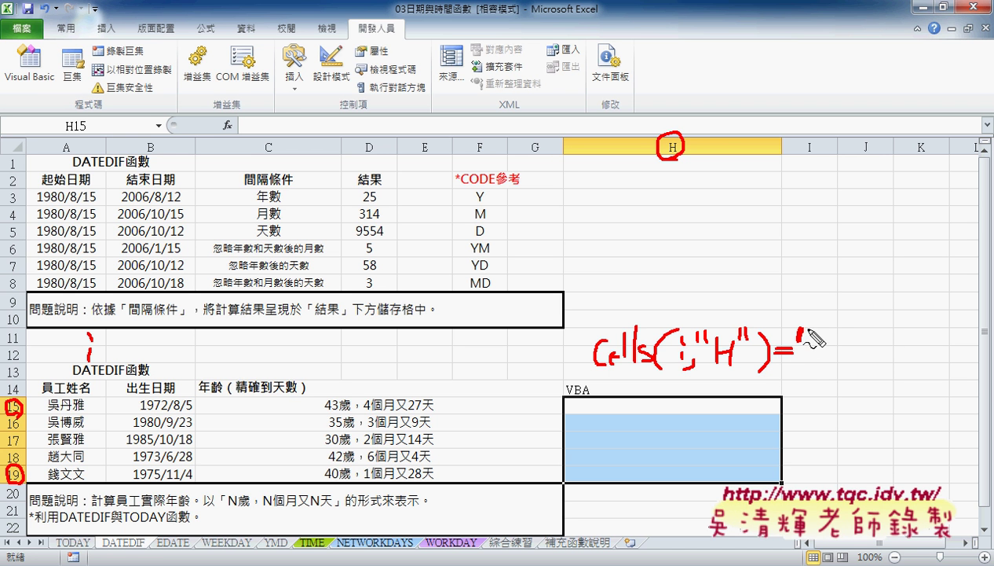
pyautogui.moveTo(901, 329); pyautogui.dragTo(907, 341)
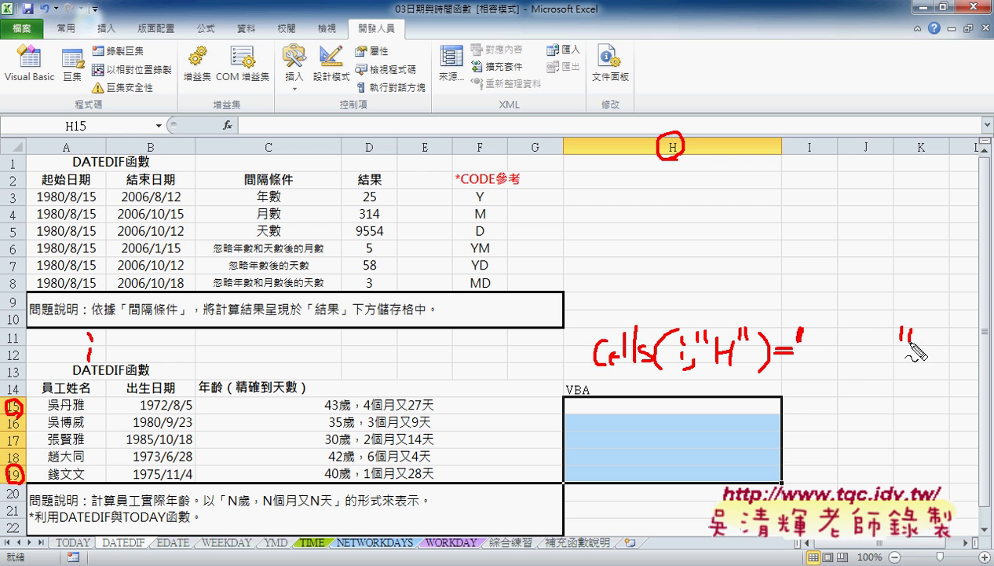
pyautogui.moveTo(428, 407)
pyautogui.mouseDown()
pyautogui.moveTo(338, 410)
pyautogui.moveTo(481, 265)
pyautogui.moveTo(834, 308)
pyautogui.moveTo(837, 324)
pyautogui.moveTo(843, 305)
pyautogui.mouseUp()
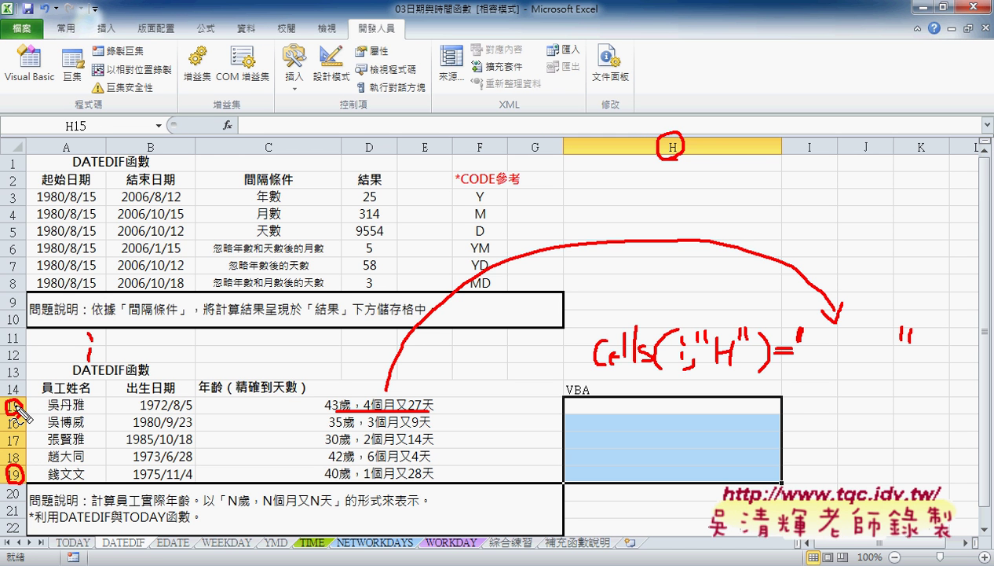
pyautogui.press('Escape')
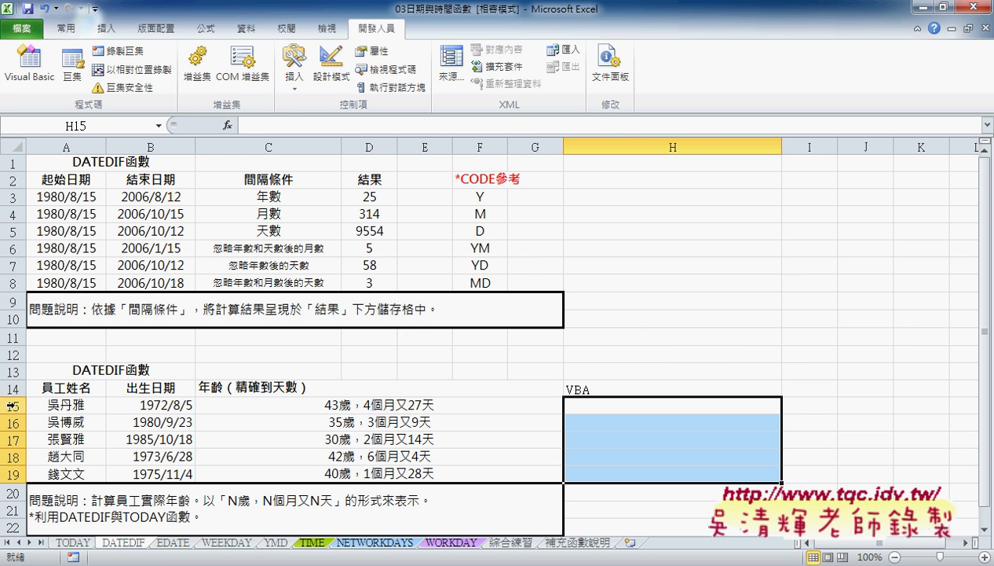
pyautogui.click(425, 399)
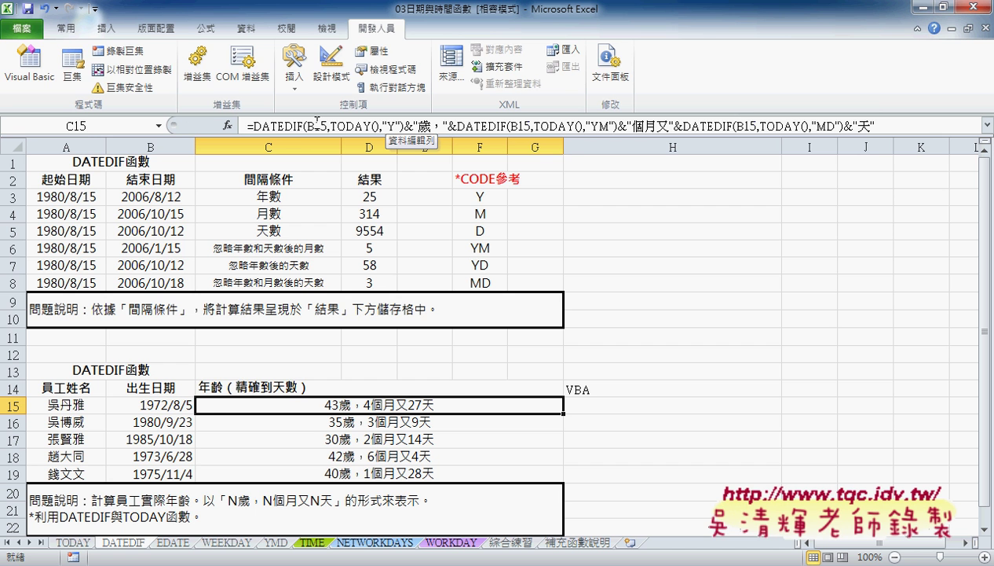
pyautogui.moveTo(315, 123); pyautogui.dragTo(327, 122)
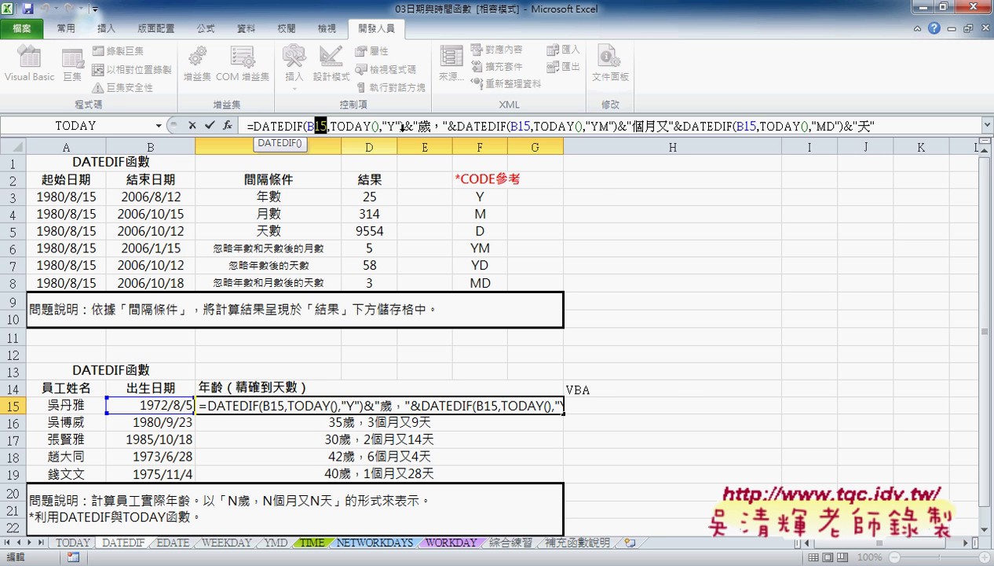
pyautogui.hotkey('ctrl', 'Return')
pyautogui.moveTo(666, 406); pyautogui.dragTo(670, 470)
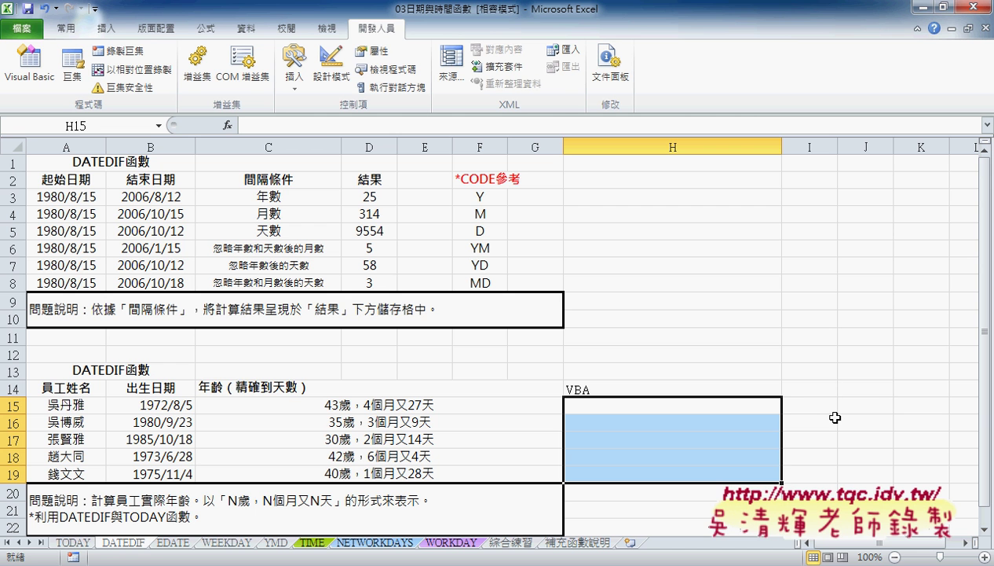
pyautogui.click(417, 412)
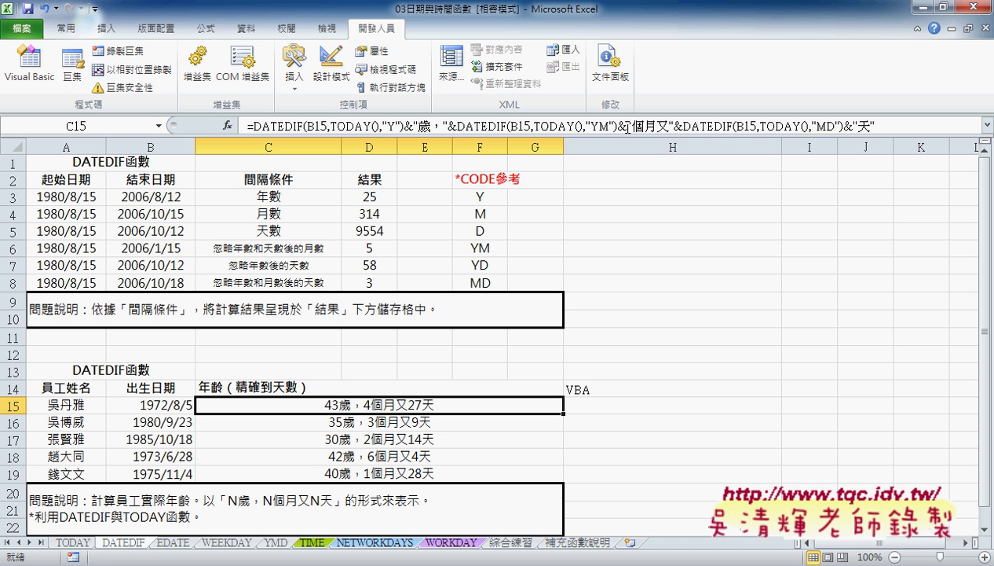